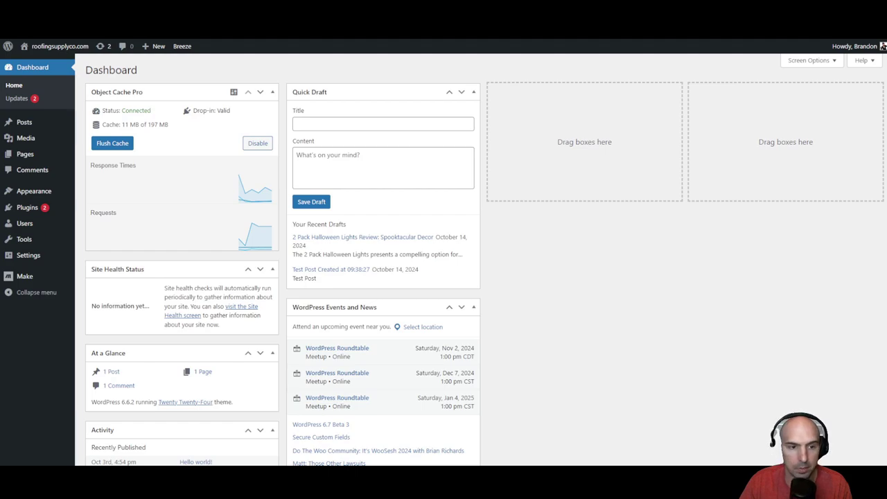
Step: Preview Astra under Add New Theme, then install it and activate it
{"action": "mouse_move", "coordinate": [21, 195]}
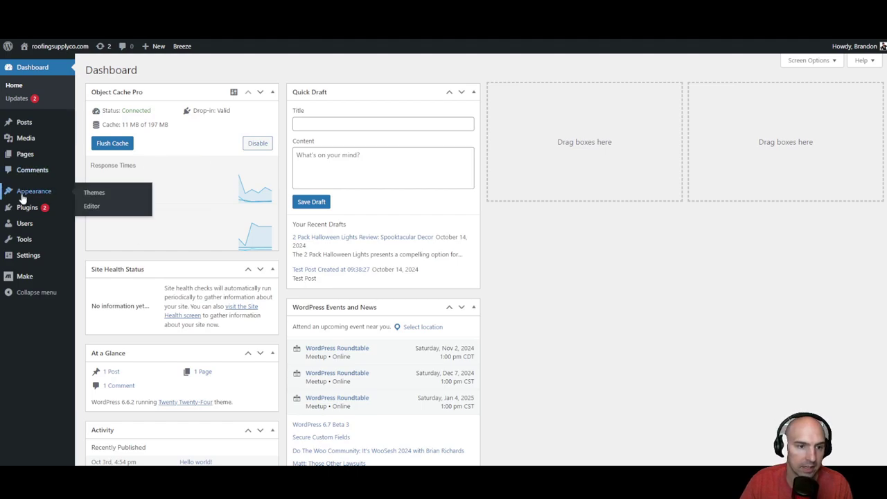
{"action": "left_click", "coordinate": [88, 193]}
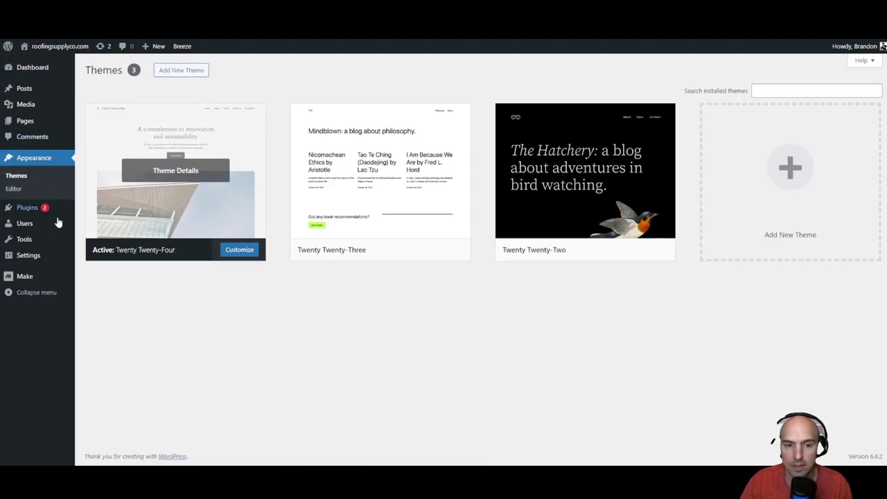
{"action": "mouse_move", "coordinate": [645, 190]}
{"action": "left_click", "coordinate": [744, 210]}
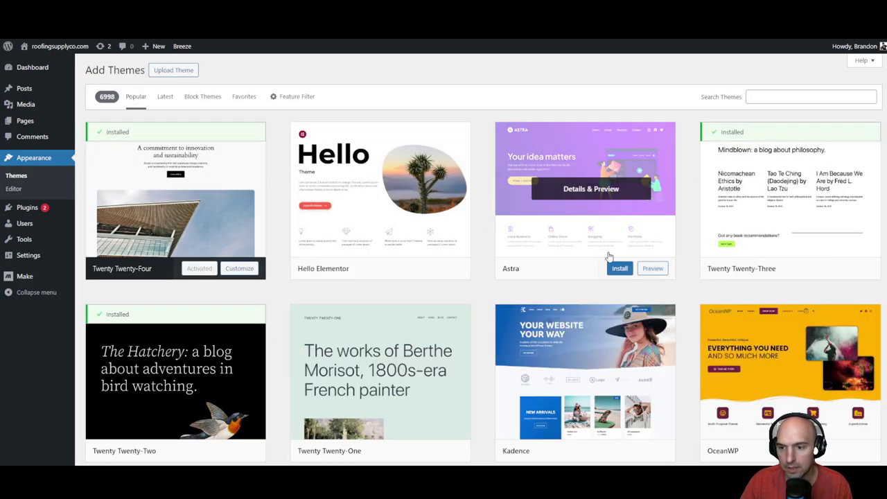
{"action": "left_click", "coordinate": [611, 260]}
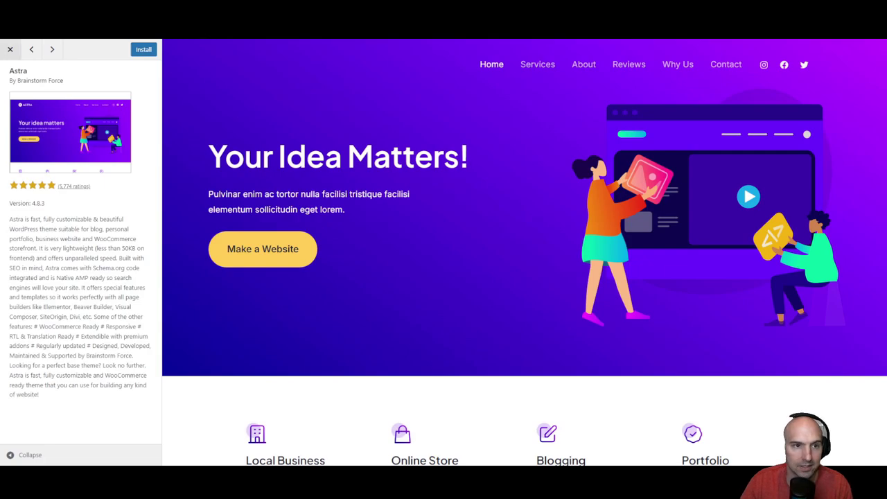
{"action": "left_click", "coordinate": [10, 50]}
{"action": "left_click", "coordinate": [621, 269]}
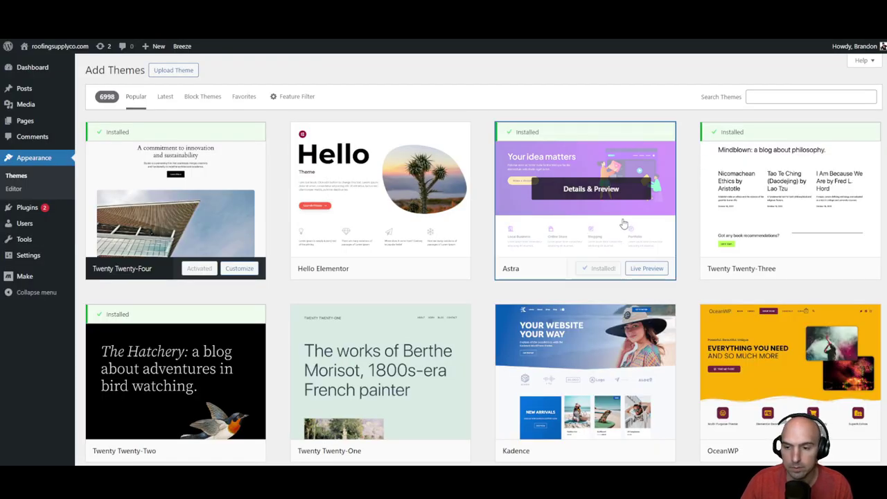
{"action": "left_click", "coordinate": [604, 271]}
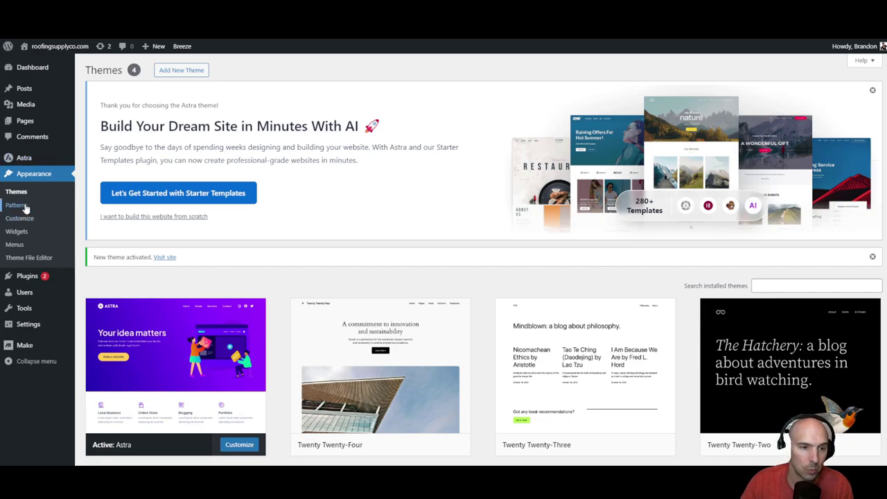
Step: Install the Spectra plugin from Astra's Spectra page
{"action": "mouse_move", "coordinate": [34, 158]}
{"action": "left_click", "coordinate": [95, 196]}
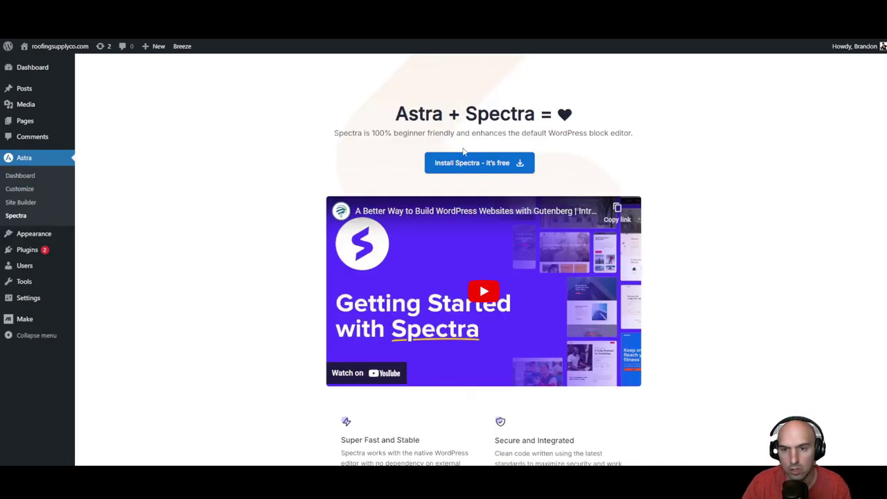
{"action": "left_click", "coordinate": [468, 161]}
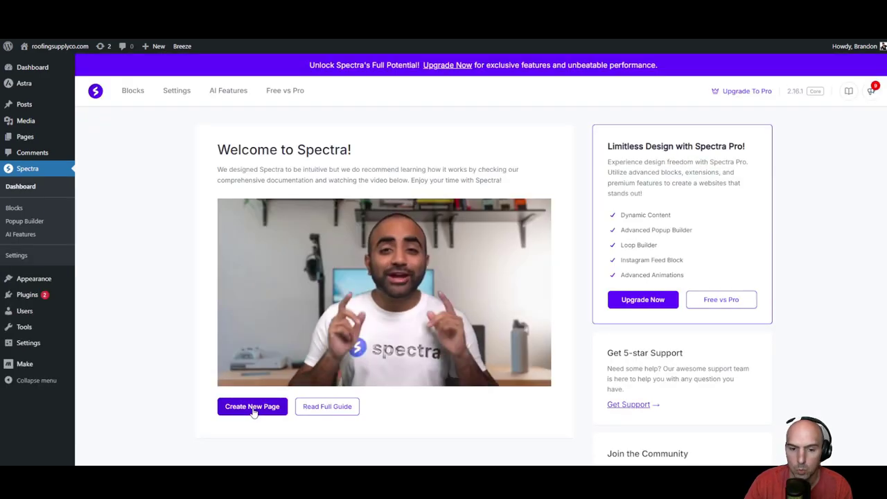
Step: Create a new page and choose Personalize Library in the Design Library settings
{"action": "left_click", "coordinate": [253, 409]}
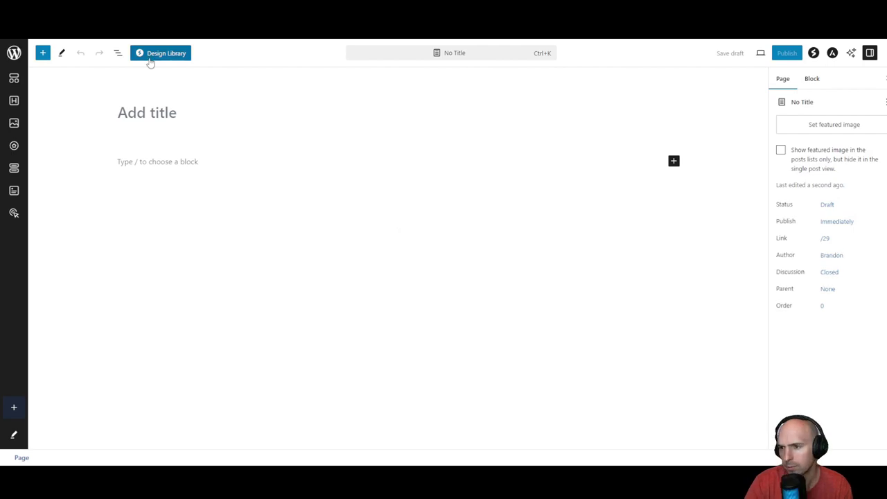
{"action": "left_click", "coordinate": [154, 61]}
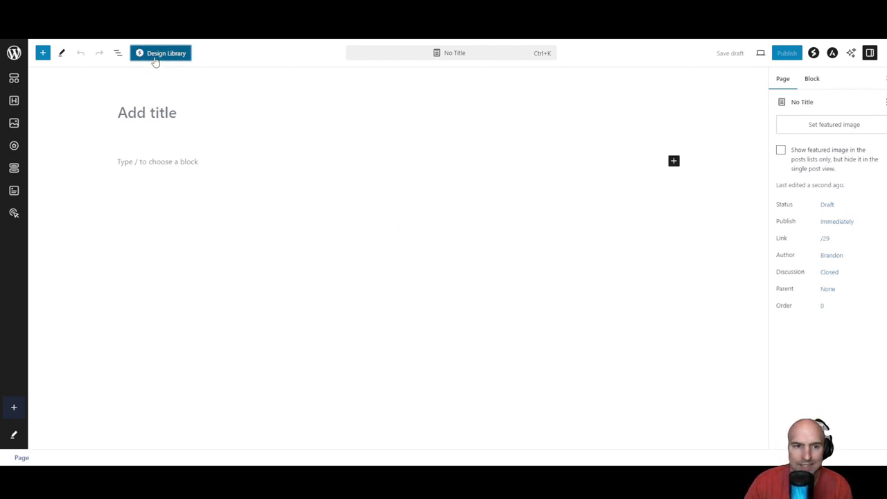
{"action": "left_click", "coordinate": [832, 74]}
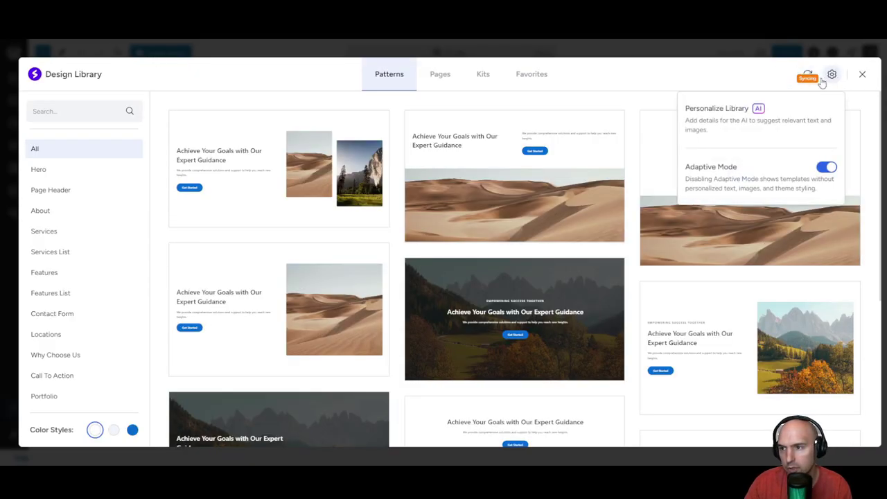
{"action": "left_click", "coordinate": [832, 76]}
{"action": "left_click", "coordinate": [832, 77]}
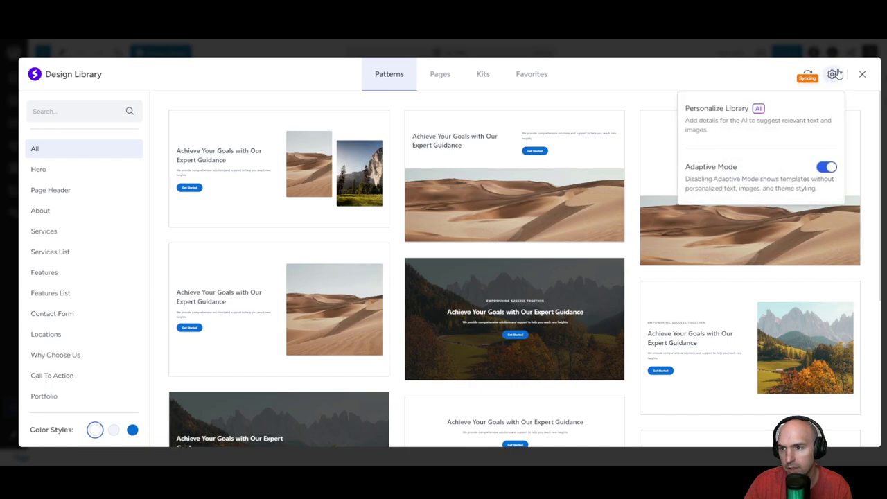
{"action": "left_click", "coordinate": [728, 111]}
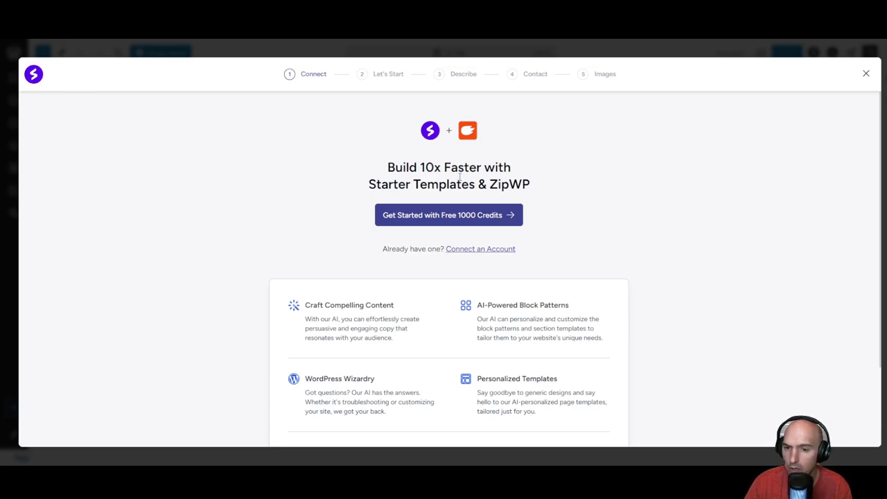
Step: Connect ZipWP, enter Roofing Supply Co's name, category and description, and skip contact details
{"action": "left_click", "coordinate": [433, 217]}
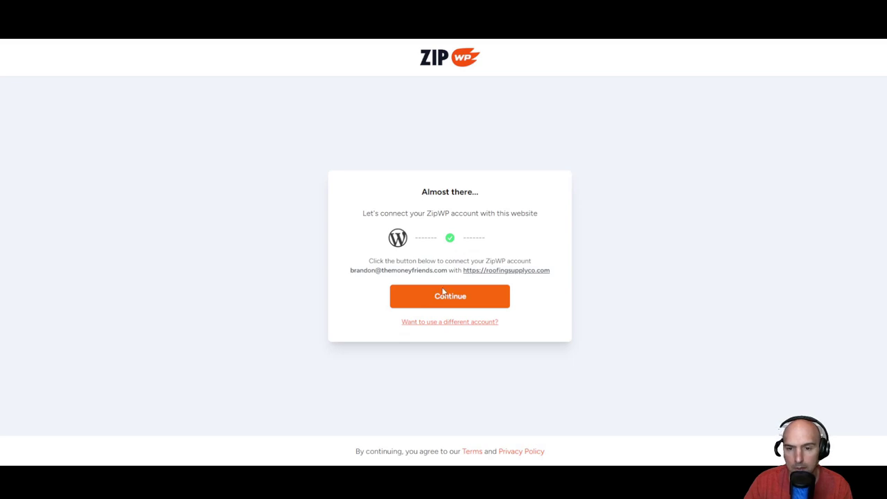
{"action": "left_click", "coordinate": [443, 292]}
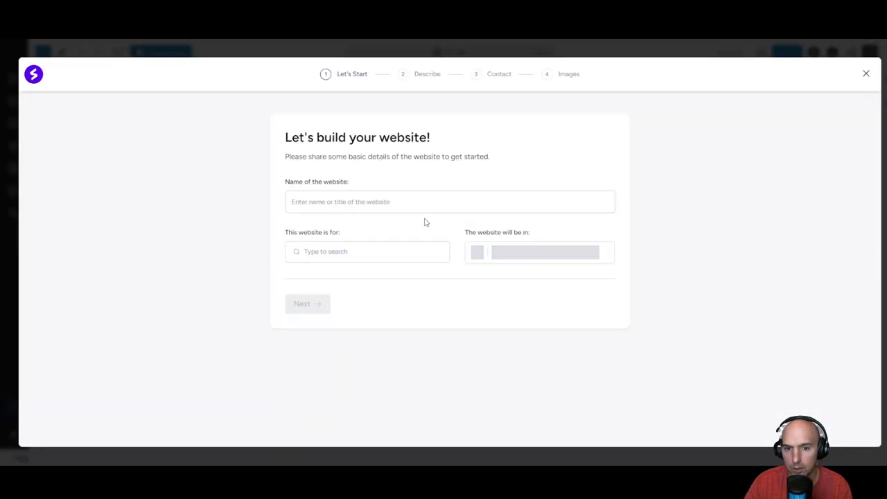
{"action": "left_click", "coordinate": [329, 202]}
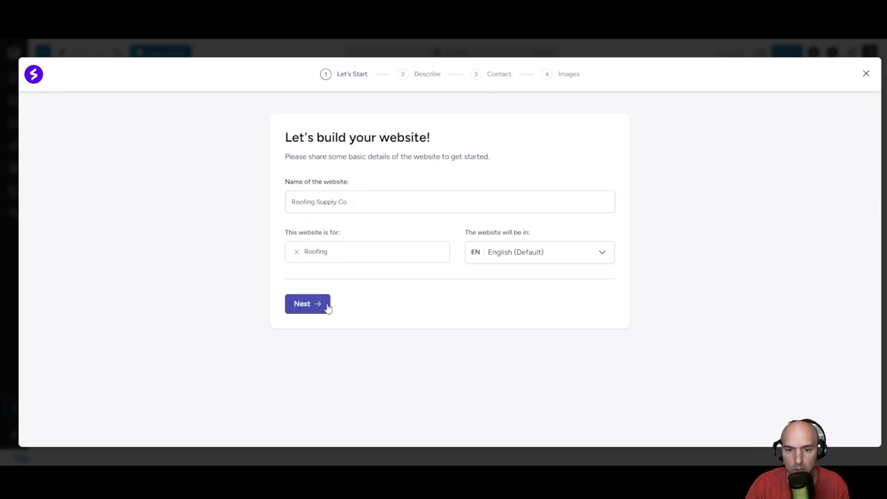
{"action": "left_click", "coordinate": [326, 306]}
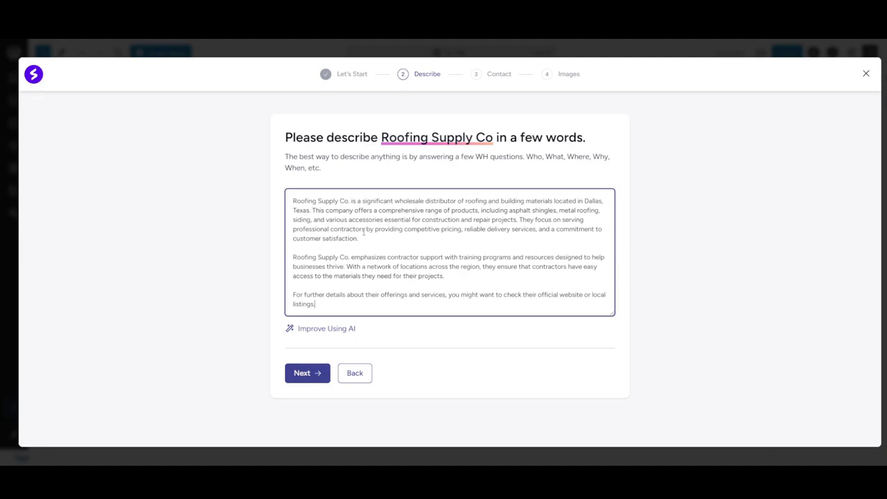
{"action": "left_click", "coordinate": [307, 372]}
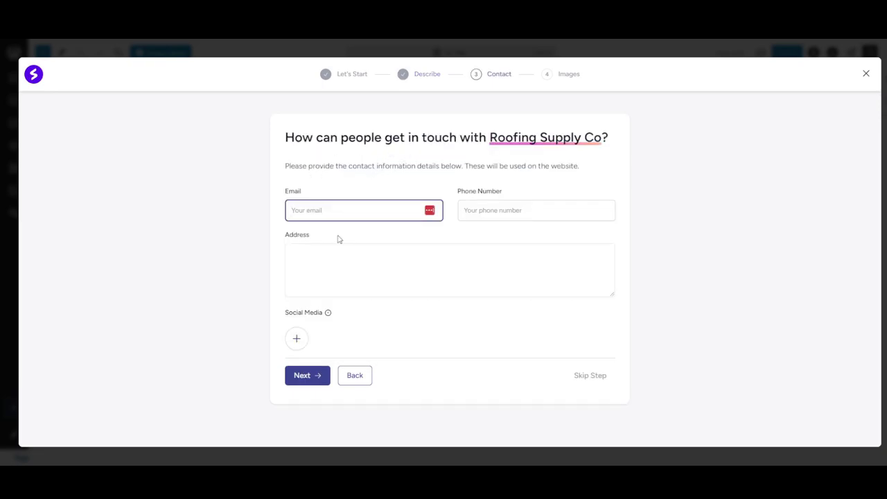
{"action": "left_click", "coordinate": [587, 380]}
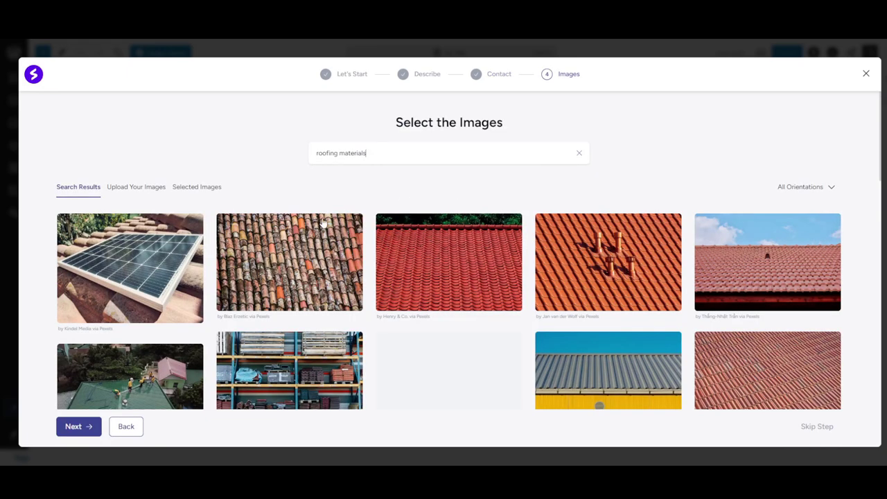
Step: Select the roofing-materials shelves photo and the red tiled roof photo
{"action": "scroll", "coordinate": [322, 216], "scroll_direction": "down", "scroll_amount": 2}
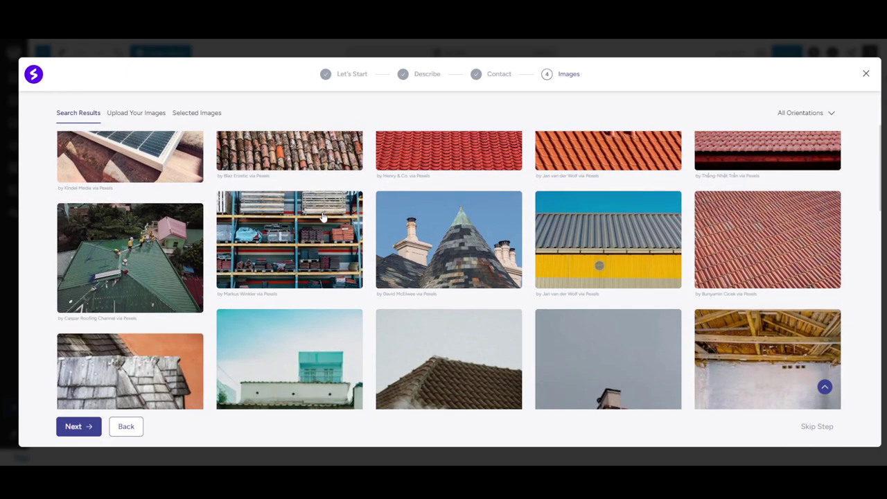
{"action": "scroll", "coordinate": [322, 216], "scroll_direction": "down", "scroll_amount": 8}
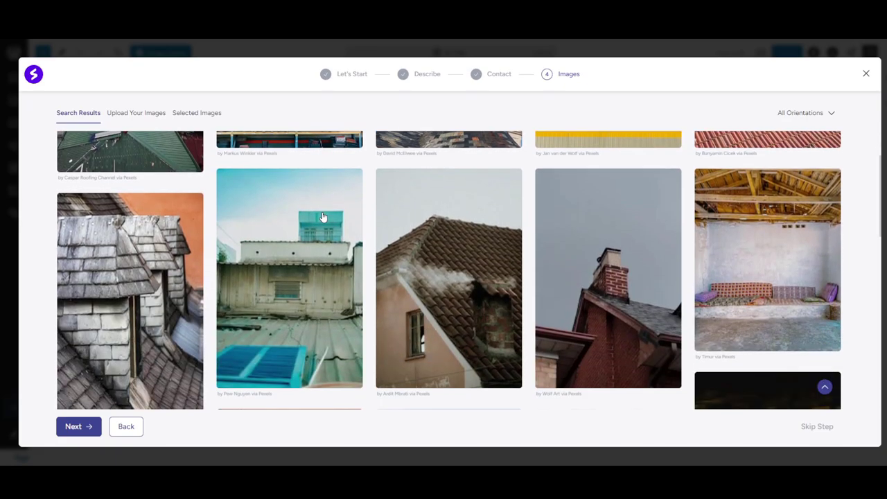
{"action": "scroll", "coordinate": [323, 217], "scroll_direction": "down", "scroll_amount": 10}
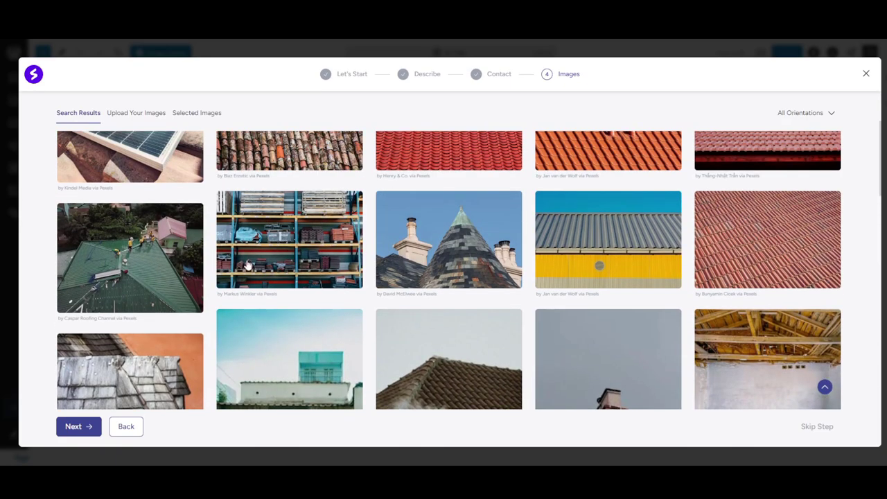
{"action": "left_click", "coordinate": [292, 240]}
{"action": "scroll", "coordinate": [442, 229], "scroll_direction": "up", "scroll_amount": 15}
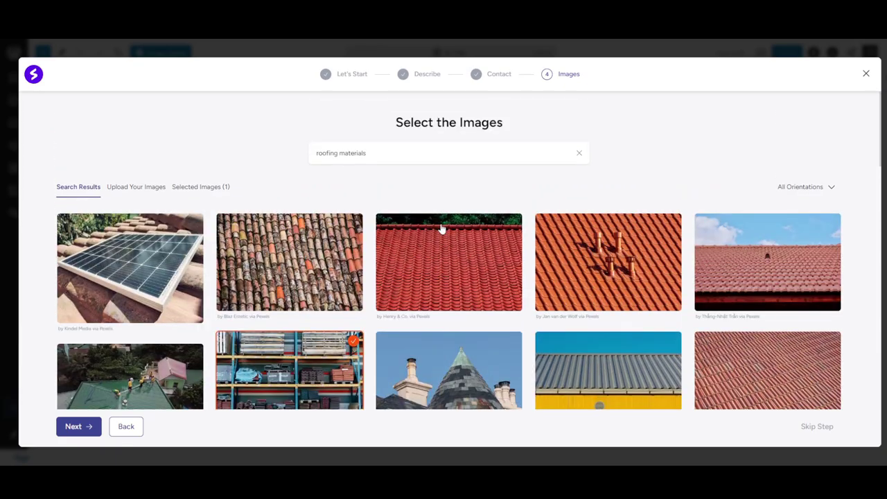
{"action": "left_click", "coordinate": [504, 276]}
Step: Select the roof-truss and metal roof photos, then continue to the AI credits step
{"action": "scroll", "coordinate": [298, 294], "scroll_direction": "down", "scroll_amount": 6}
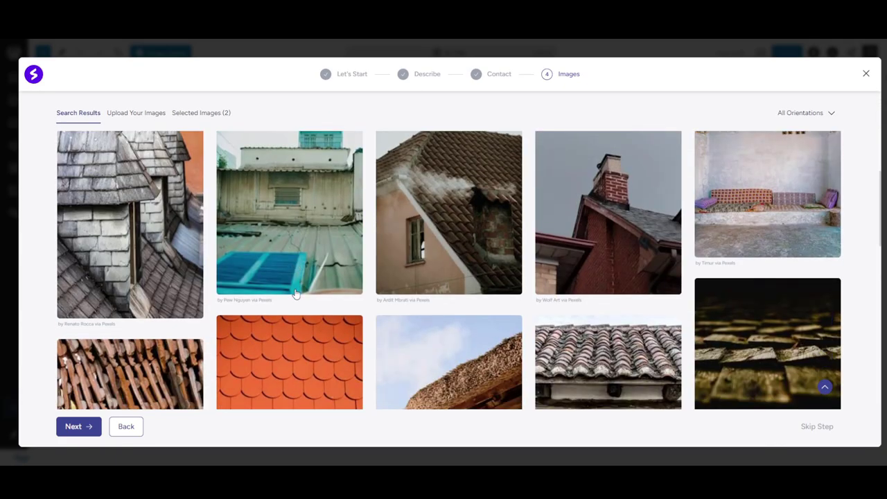
{"action": "scroll", "coordinate": [295, 294], "scroll_direction": "down", "scroll_amount": 10}
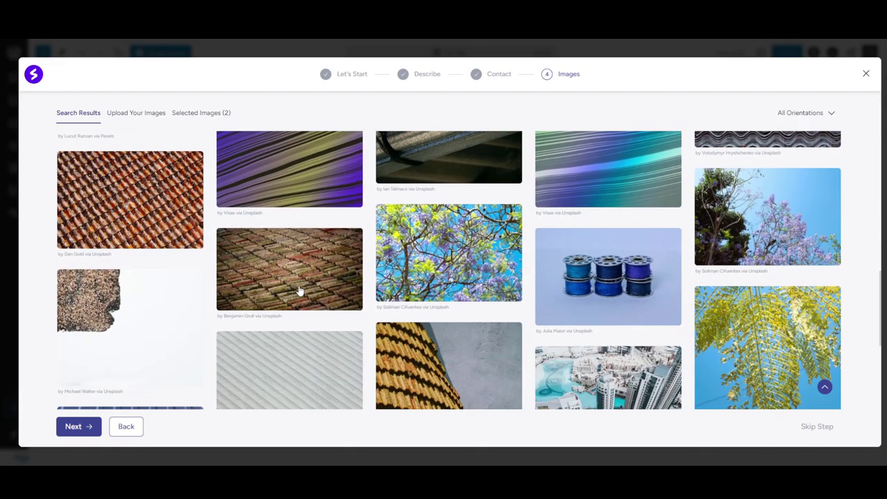
{"action": "scroll", "coordinate": [299, 291], "scroll_direction": "down", "scroll_amount": 10}
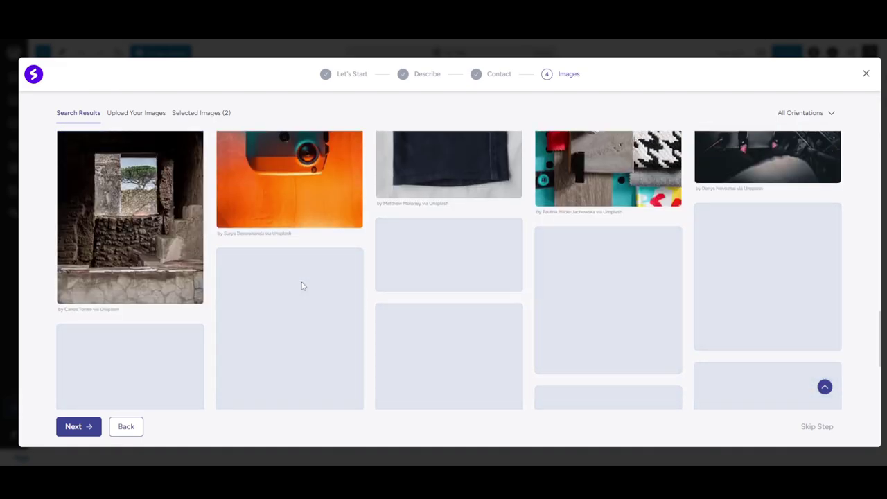
{"action": "scroll", "coordinate": [311, 279], "scroll_direction": "down", "scroll_amount": 3}
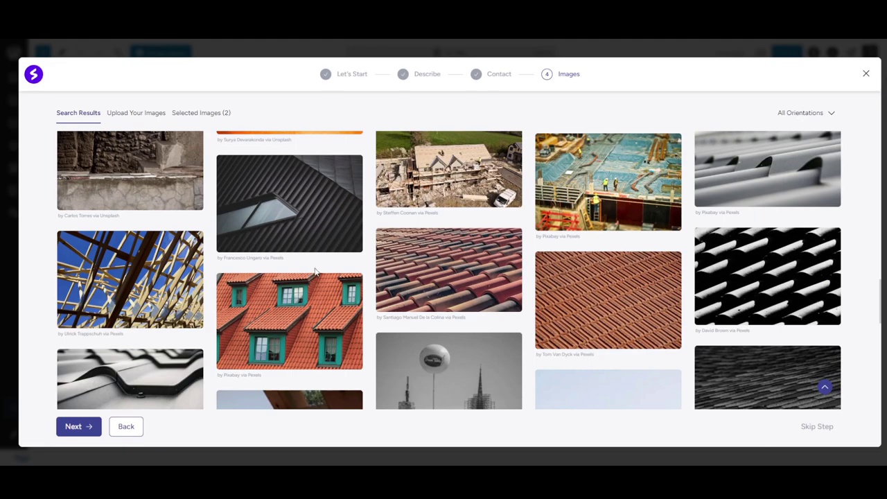
{"action": "scroll", "coordinate": [321, 259], "scroll_direction": "down", "scroll_amount": 3}
{"action": "scroll", "coordinate": [321, 258], "scroll_direction": "down", "scroll_amount": 2}
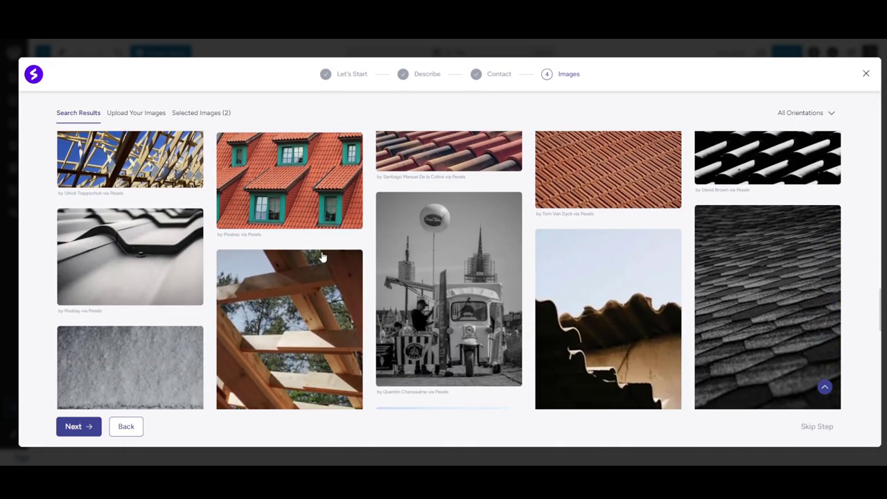
{"action": "left_click", "coordinate": [181, 177]}
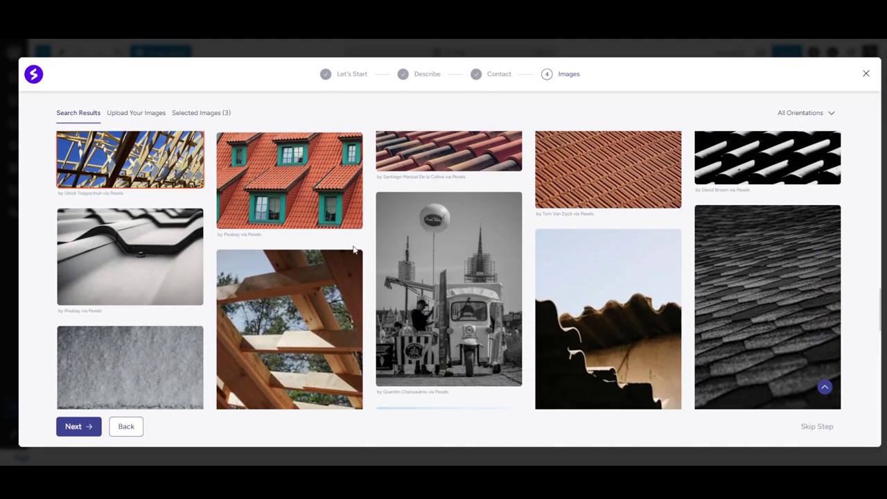
{"action": "scroll", "coordinate": [354, 250], "scroll_direction": "down", "scroll_amount": 4}
{"action": "scroll", "coordinate": [353, 251], "scroll_direction": "down", "scroll_amount": 6}
{"action": "scroll", "coordinate": [353, 251], "scroll_direction": "up", "scroll_amount": 1}
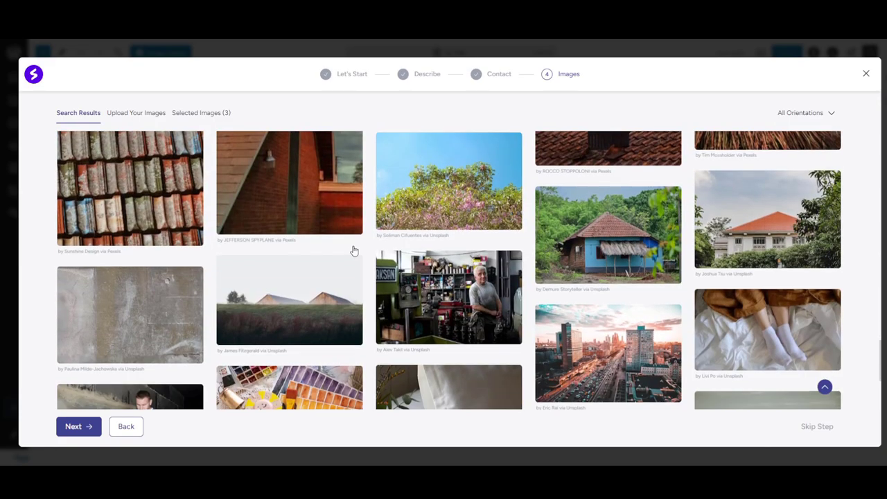
{"action": "left_click", "coordinate": [449, 243]}
{"action": "scroll", "coordinate": [449, 242], "scroll_direction": "down", "scroll_amount": 10}
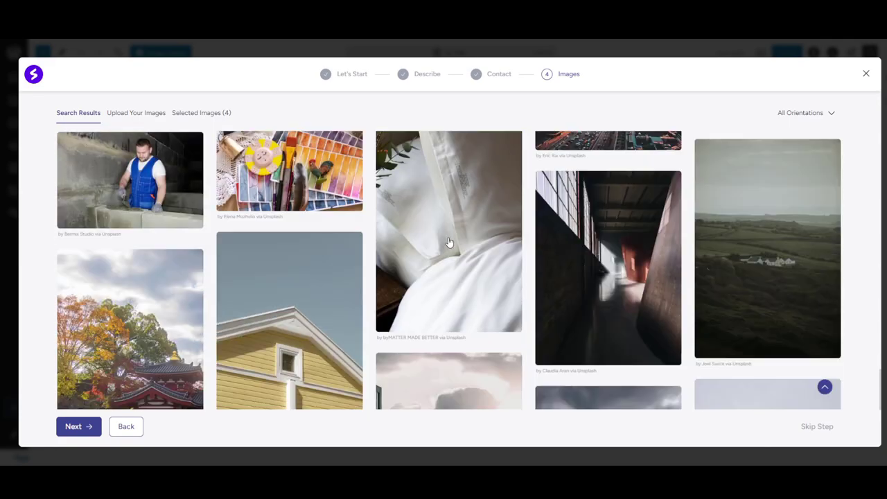
{"action": "left_click", "coordinate": [90, 425]}
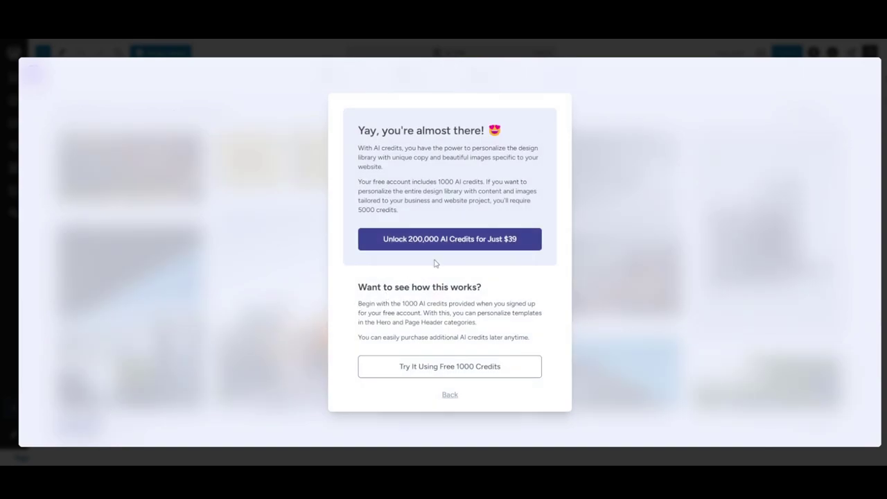
Step: Personalize the patterns using the free 1000 AI credits and review the results
{"action": "left_click", "coordinate": [457, 373]}
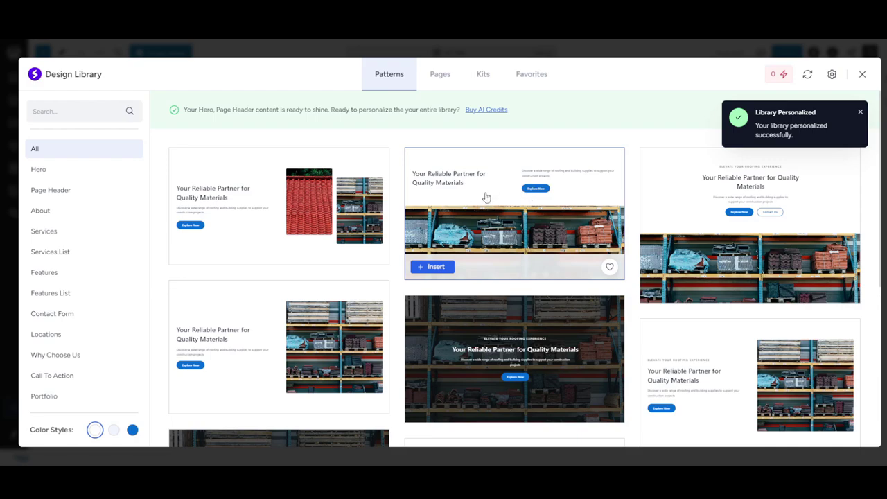
{"action": "scroll", "coordinate": [531, 353], "scroll_direction": "down", "scroll_amount": 1}
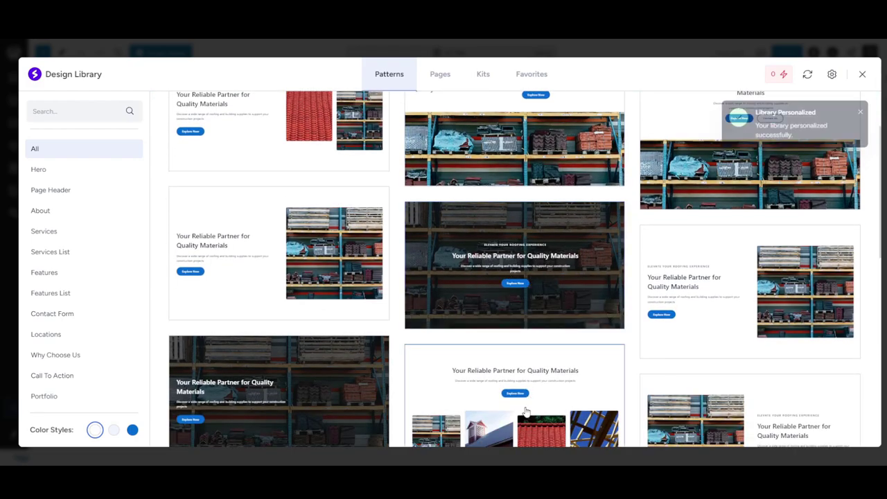
{"action": "scroll", "coordinate": [485, 359], "scroll_direction": "down", "scroll_amount": 2}
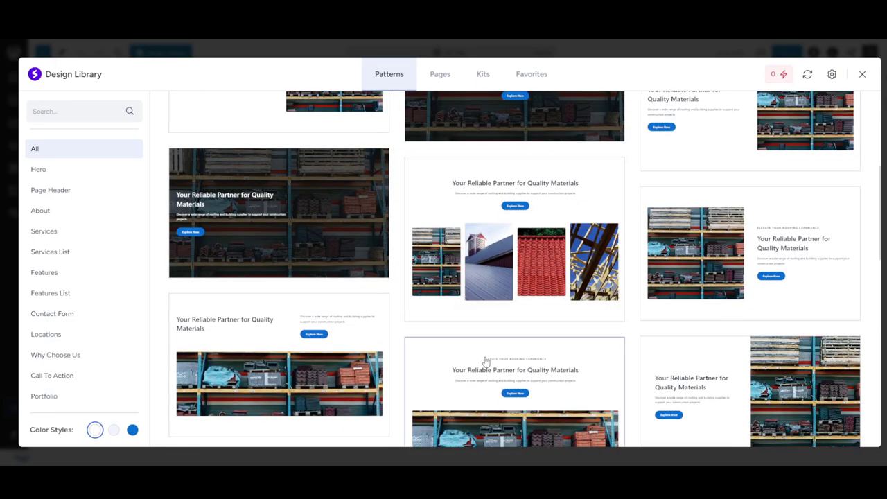
{"action": "scroll", "coordinate": [489, 354], "scroll_direction": "down", "scroll_amount": 3}
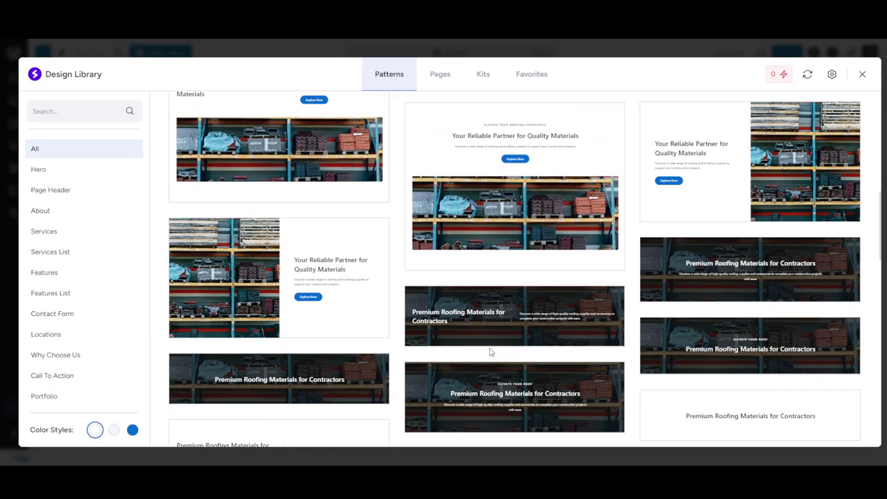
{"action": "scroll", "coordinate": [490, 352], "scroll_direction": "up", "scroll_amount": 3}
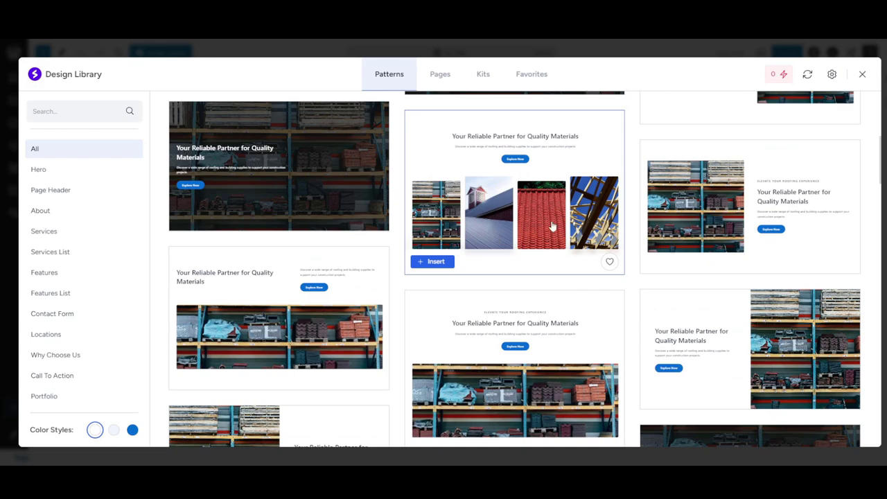
{"action": "scroll", "coordinate": [549, 227], "scroll_direction": "up", "scroll_amount": 2}
Step: Insert the dark warehouse 'Your Reliable Partner' hero pattern
{"action": "mouse_move", "coordinate": [526, 225]}
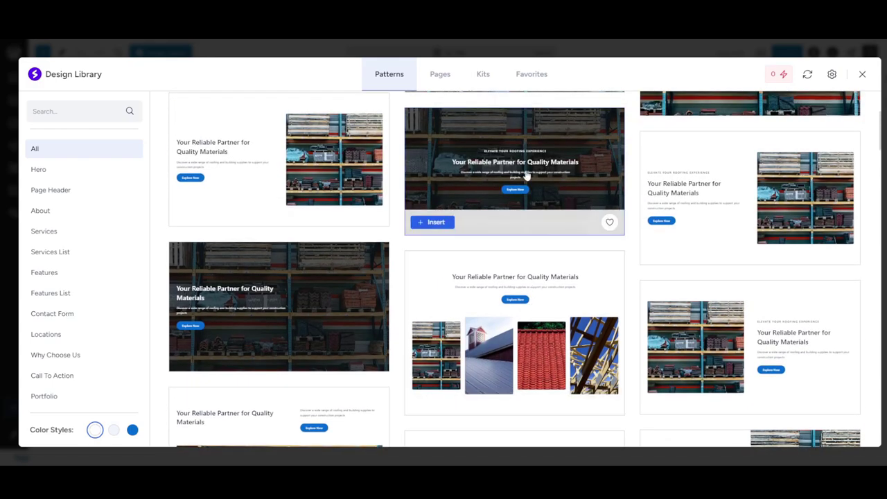
{"action": "scroll", "coordinate": [489, 271], "scroll_direction": "down", "scroll_amount": 4}
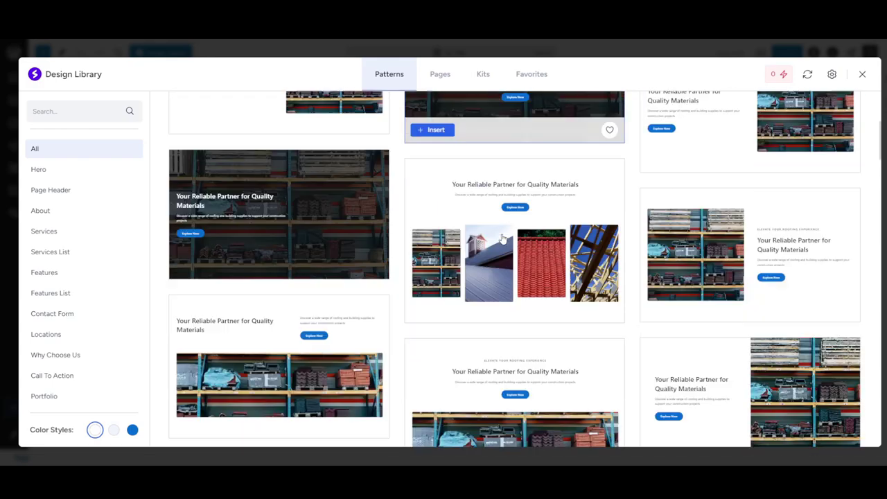
{"action": "scroll", "coordinate": [503, 238], "scroll_direction": "down", "scroll_amount": 5}
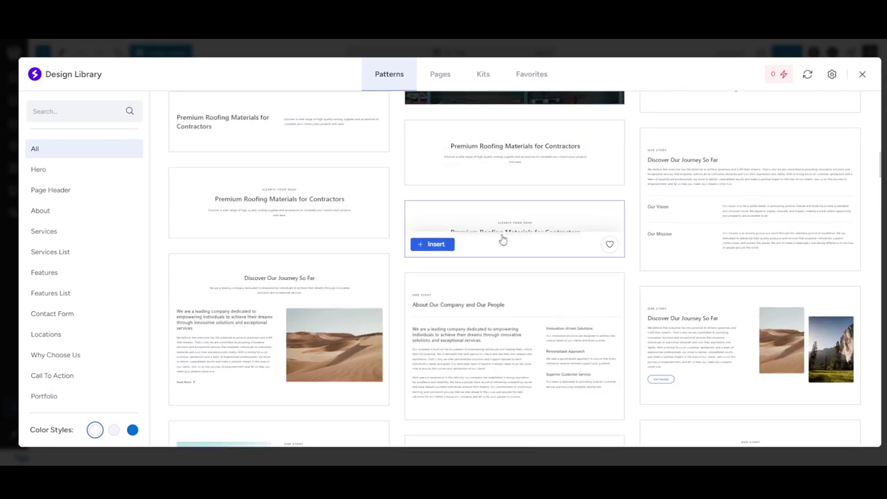
{"action": "scroll", "coordinate": [502, 252], "scroll_direction": "up", "scroll_amount": 8}
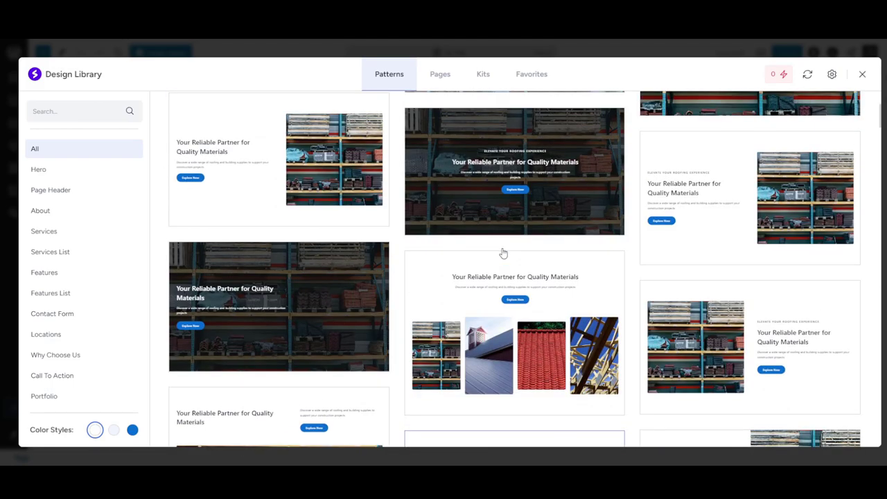
{"action": "scroll", "coordinate": [505, 277], "scroll_direction": "up", "scroll_amount": 2}
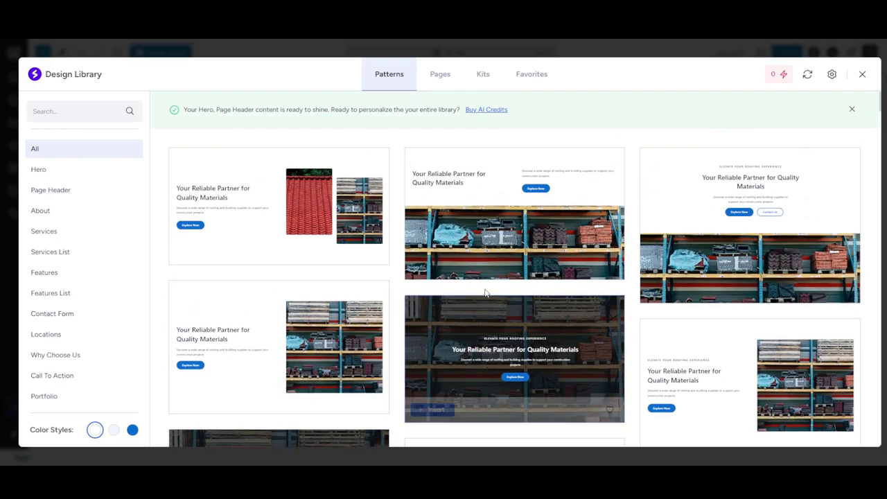
{"action": "left_click", "coordinate": [434, 410]}
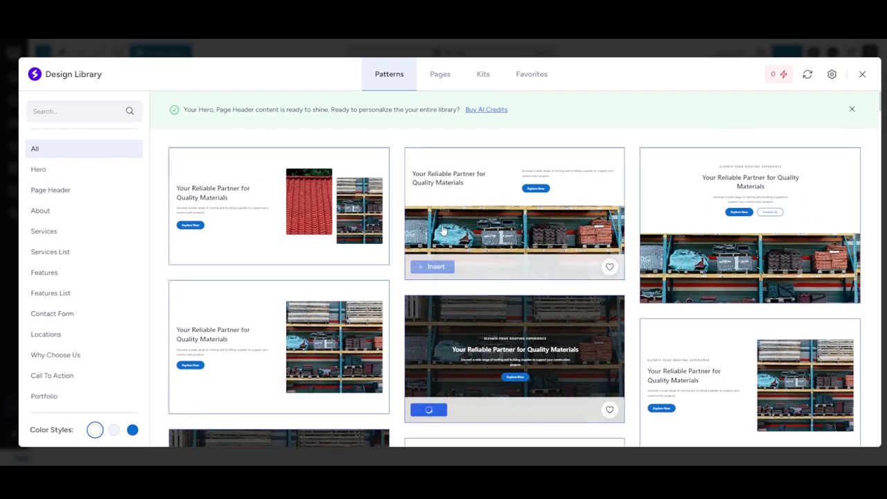
Step: Check the inserted hero, then confirm connecting the ZipWP account to this website
{"action": "scroll", "coordinate": [447, 222], "scroll_direction": "down", "scroll_amount": 3}
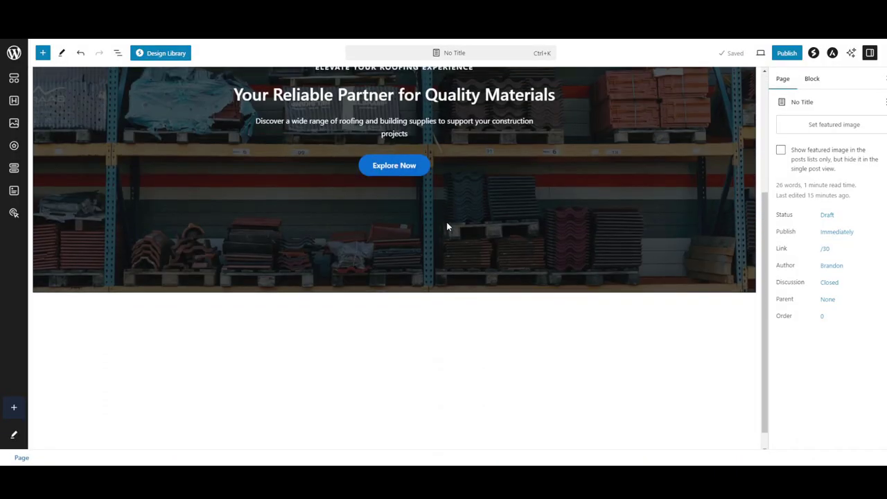
{"action": "scroll", "coordinate": [446, 222], "scroll_direction": "up", "scroll_amount": 3}
{"action": "scroll", "coordinate": [448, 226], "scroll_direction": "down", "scroll_amount": 3}
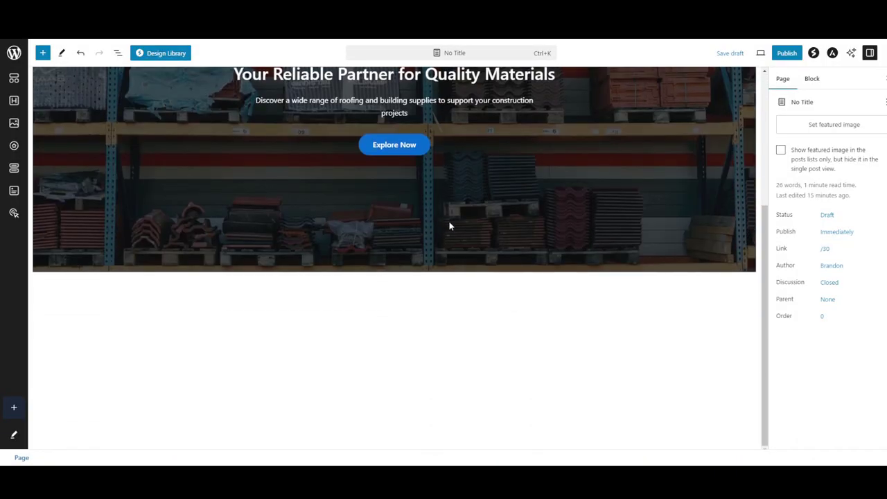
{"action": "scroll", "coordinate": [449, 226], "scroll_direction": "up", "scroll_amount": 3}
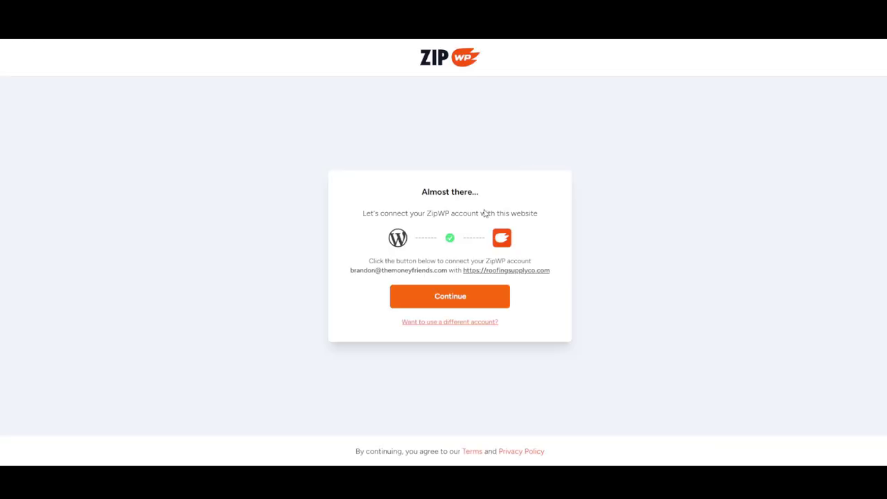
{"action": "left_click", "coordinate": [464, 296]}
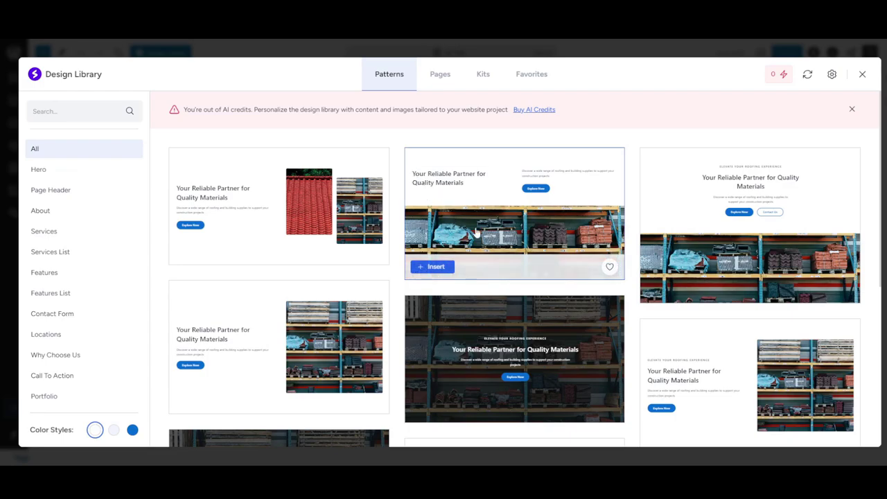
Step: Browse the Page Header, About, Services, Services List and Features pattern categories
{"action": "scroll", "coordinate": [475, 228], "scroll_direction": "down", "scroll_amount": 3}
{"action": "scroll", "coordinate": [485, 277], "scroll_direction": "up", "scroll_amount": 3}
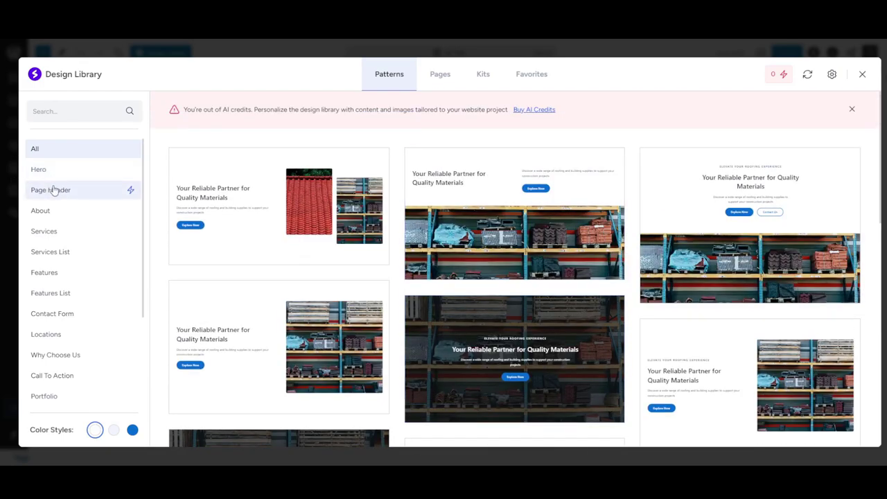
{"action": "left_click", "coordinate": [53, 190]}
{"action": "left_click", "coordinate": [55, 218]}
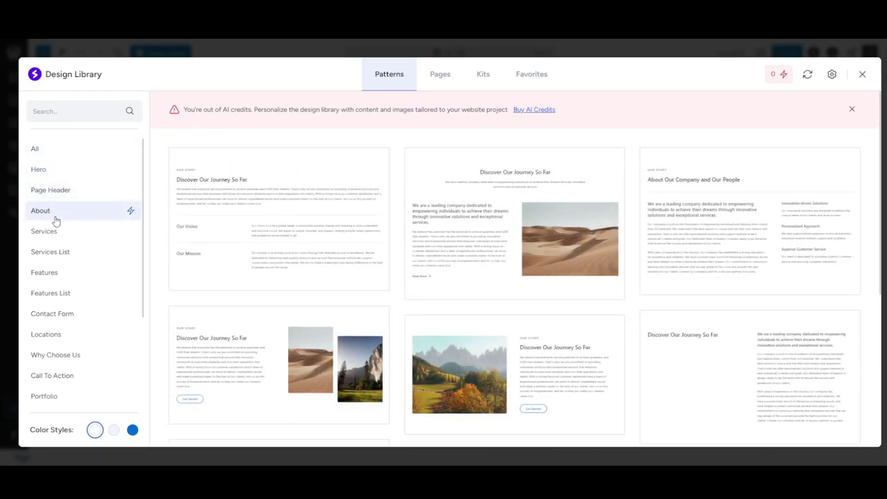
{"action": "left_click", "coordinate": [54, 233]}
{"action": "left_click", "coordinate": [55, 254]}
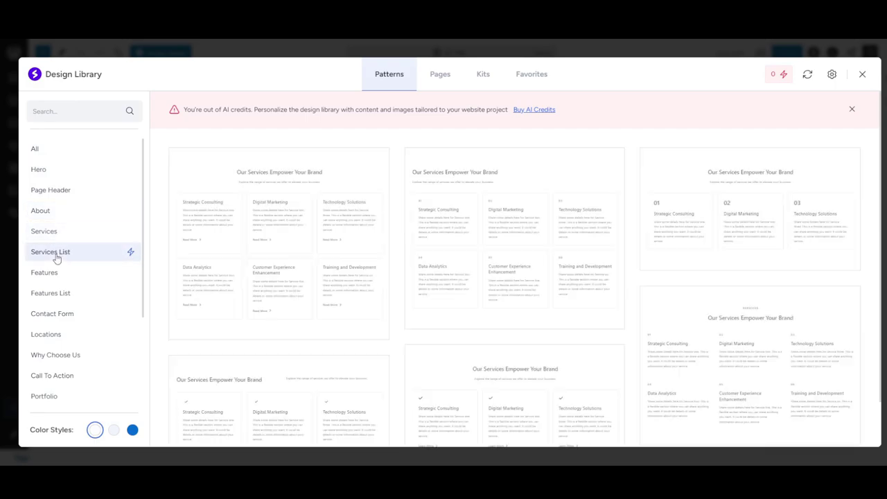
{"action": "left_click", "coordinate": [50, 277]}
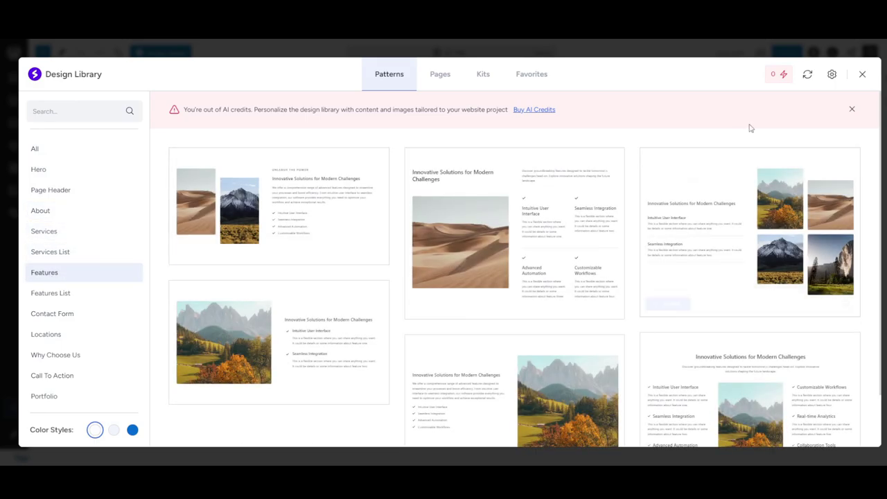
Step: Check the AI credits balance, then browse Hero and Page Header before returning to All
{"action": "mouse_move", "coordinate": [776, 78]}
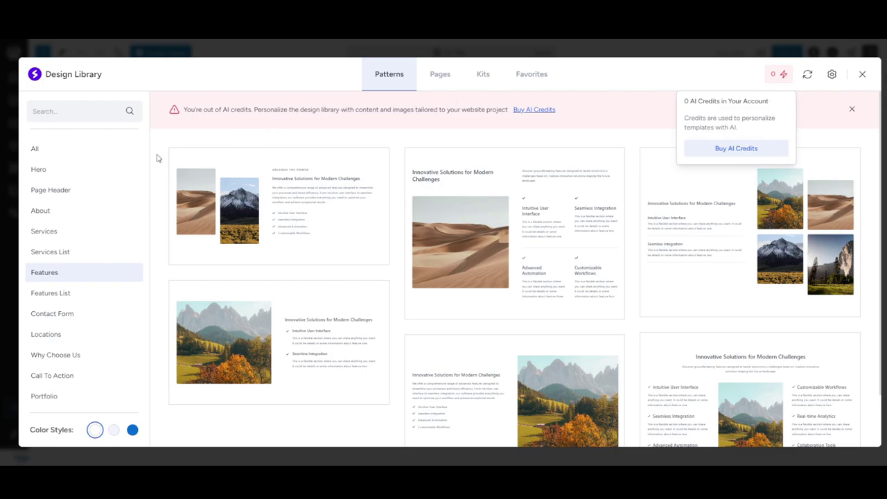
{"action": "left_click", "coordinate": [35, 149]}
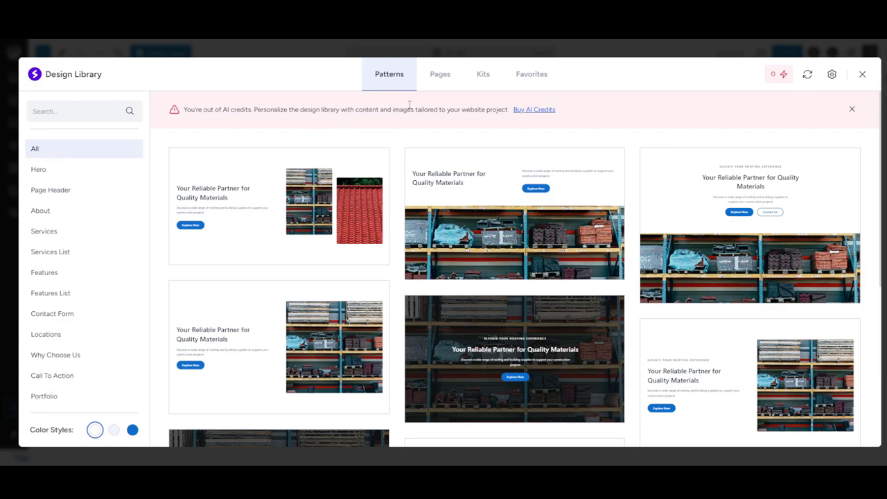
{"action": "left_click", "coordinate": [73, 173]}
{"action": "left_click", "coordinate": [70, 190]}
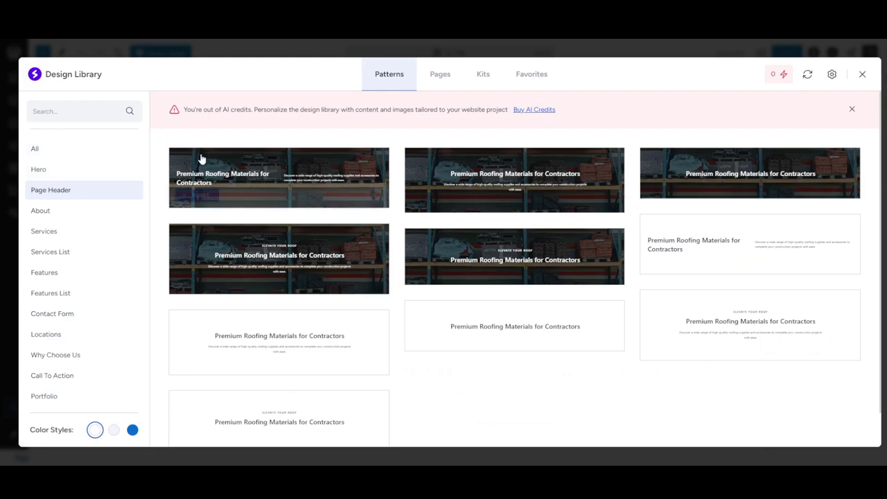
{"action": "left_click", "coordinate": [53, 150]}
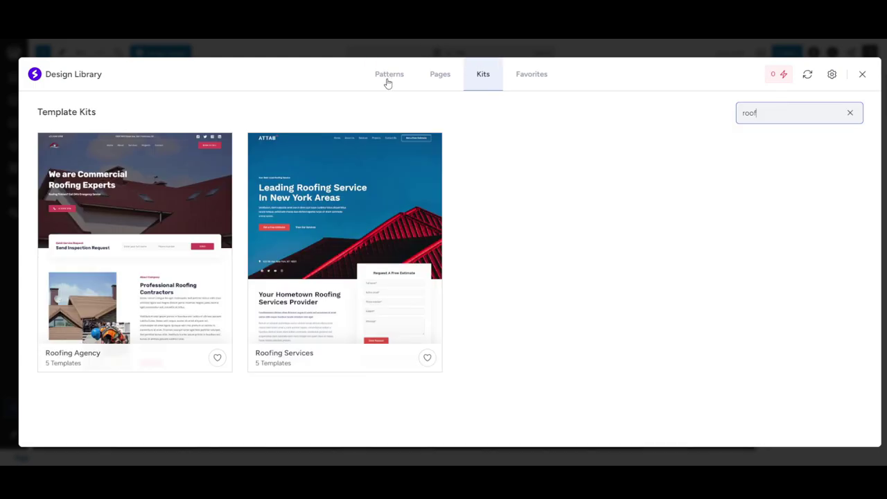
Step: Search the template kits for 'roof', preview Roofing Agency and insert it
{"action": "left_click", "coordinate": [388, 78]}
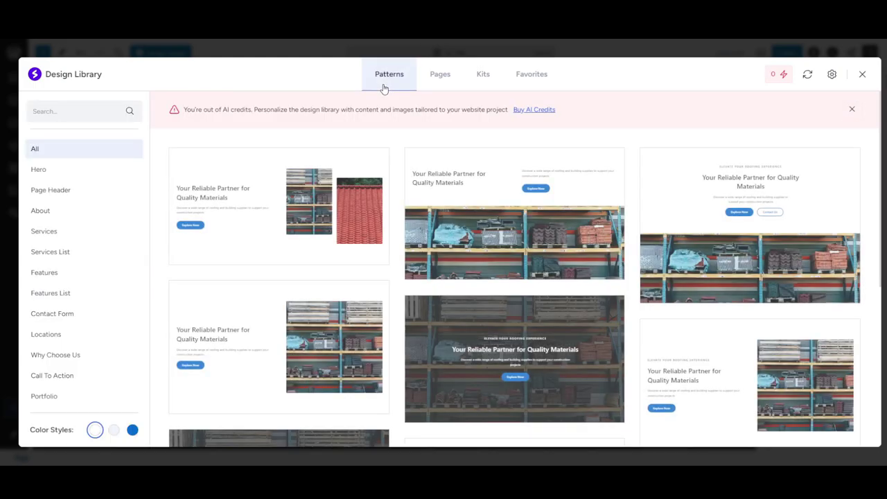
{"action": "left_click", "coordinate": [481, 81]}
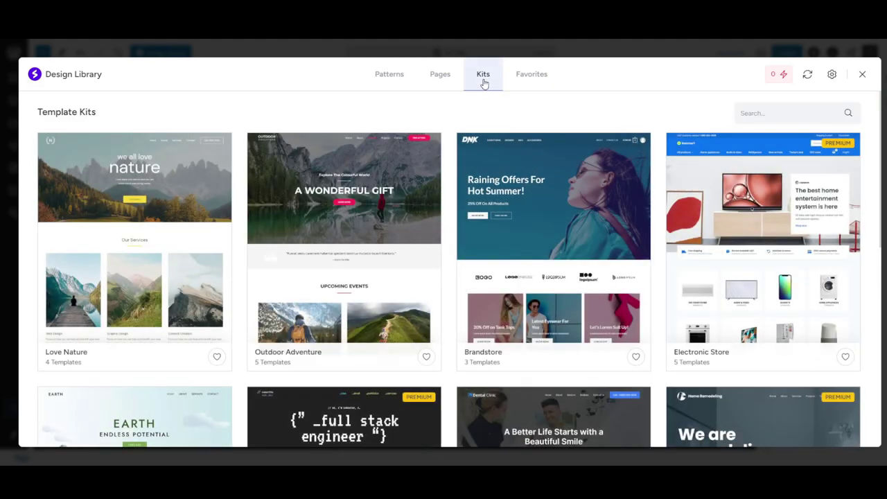
{"action": "left_click", "coordinate": [783, 108]}
{"action": "type", "text": "roof"}
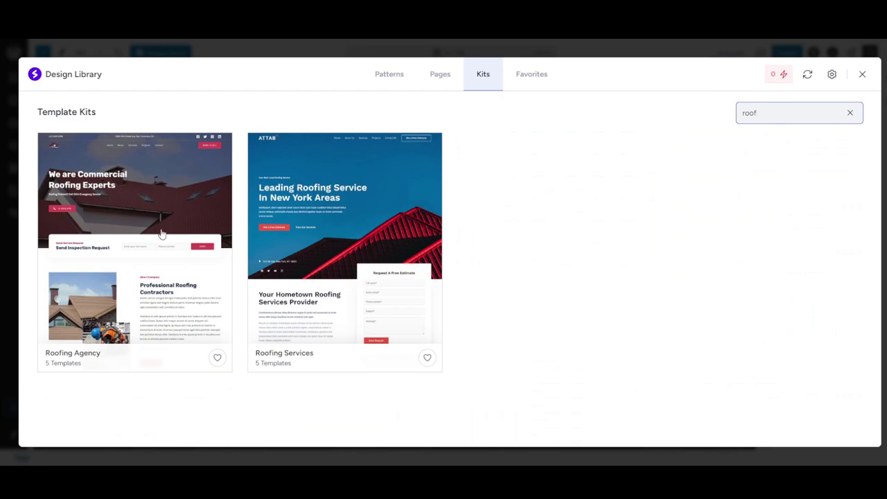
{"action": "left_click", "coordinate": [164, 287]}
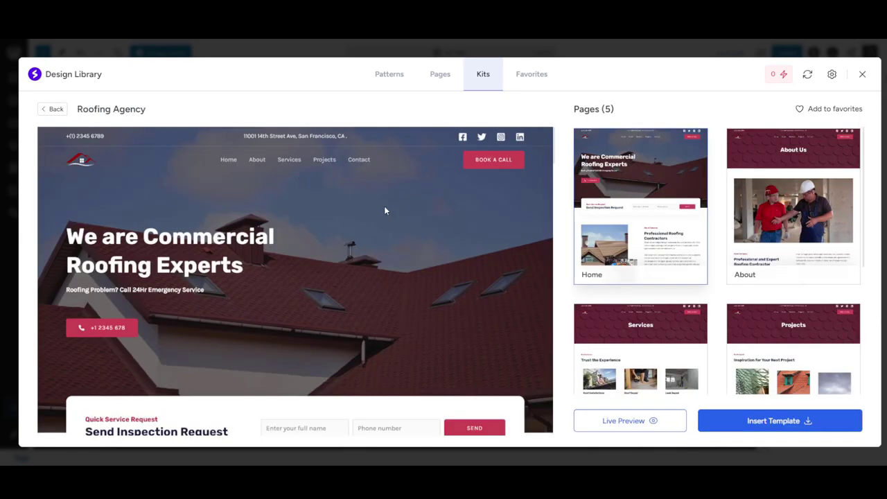
{"action": "scroll", "coordinate": [385, 208], "scroll_direction": "down", "scroll_amount": 8}
{"action": "scroll", "coordinate": [385, 208], "scroll_direction": "down", "scroll_amount": 10}
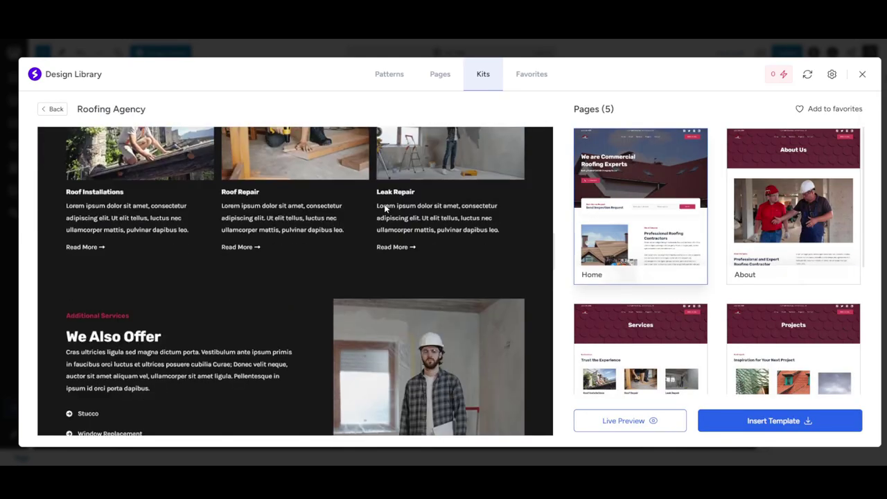
{"action": "left_click", "coordinate": [787, 434]}
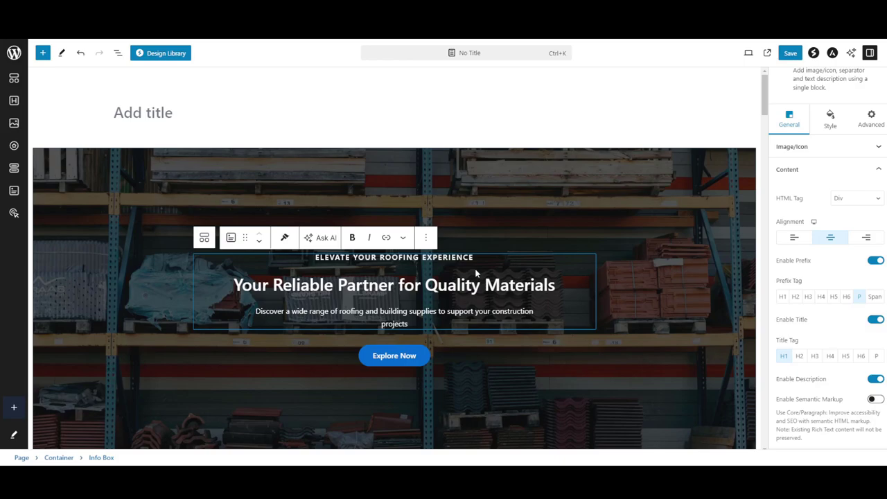
Step: Scroll through the inserted Roofing Agency template, then view the published page
{"action": "scroll", "coordinate": [476, 274], "scroll_direction": "down", "scroll_amount": 8}
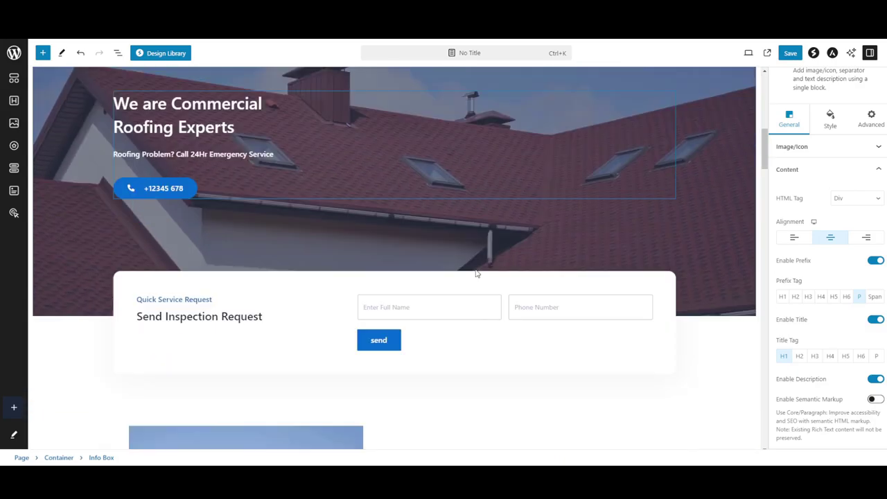
{"action": "scroll", "coordinate": [475, 274], "scroll_direction": "down", "scroll_amount": 10}
{"action": "left_click_drag", "start_coordinate": [764, 201], "coordinate": [754, 74]}
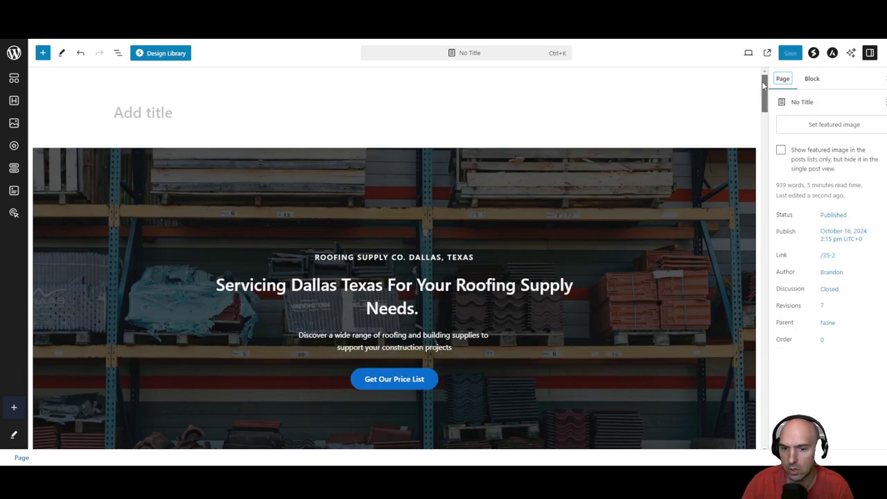
{"action": "left_click_drag", "start_coordinate": [765, 91], "coordinate": [737, 67]}
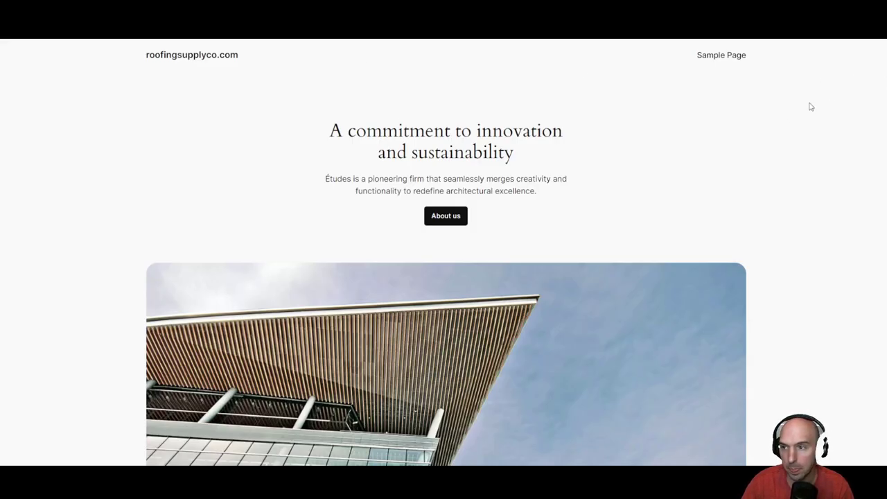
Step: Scroll through the live roofing homepage to review it
{"action": "scroll", "coordinate": [443, 278], "scroll_direction": "down", "scroll_amount": 15}
{"action": "scroll", "coordinate": [443, 277], "scroll_direction": "up", "scroll_amount": 14}
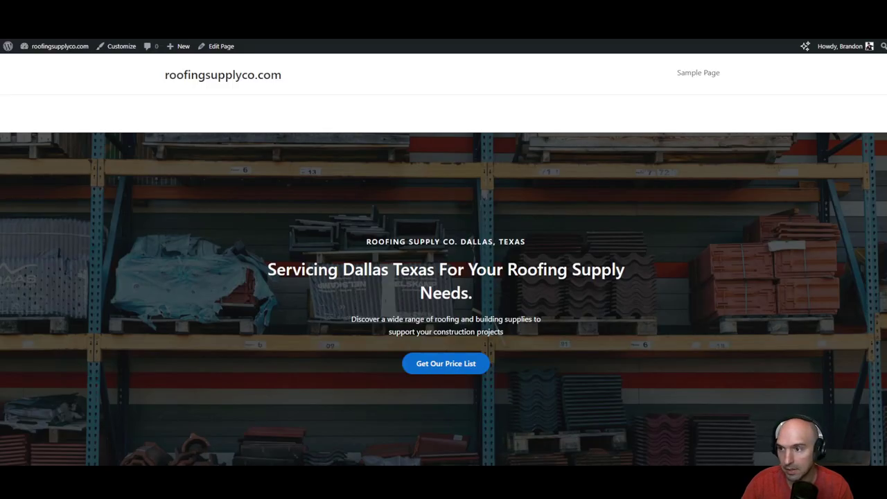
{"action": "scroll", "coordinate": [885, 87], "scroll_direction": "down", "scroll_amount": 20}
{"action": "scroll", "coordinate": [885, 87], "scroll_direction": "up", "scroll_amount": 20}
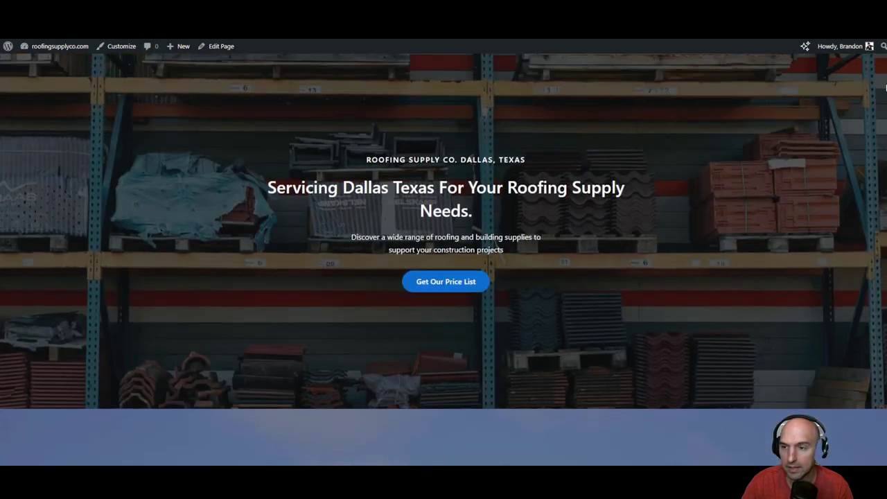
{"action": "scroll", "coordinate": [589, 106], "scroll_direction": "up", "scroll_amount": 2}
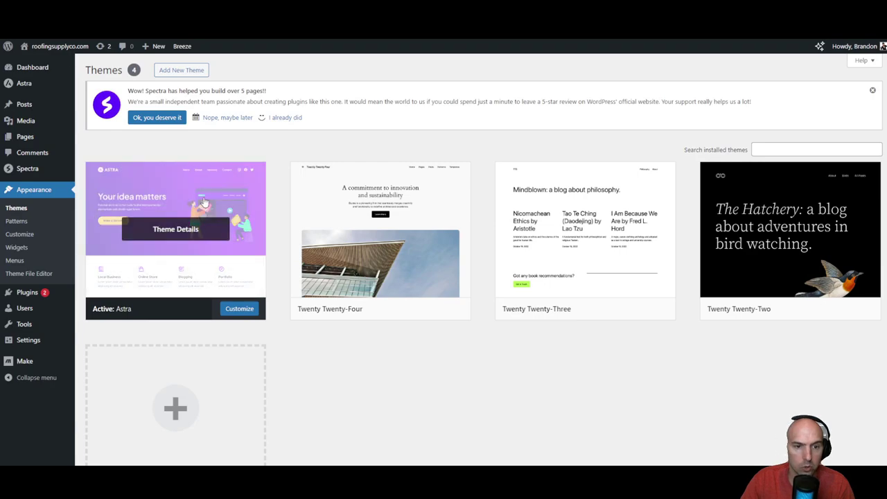
Step: In Astra's Customizer Homepage Settings, make the homepage a static page showing page #35
{"action": "left_click", "coordinate": [214, 291]}
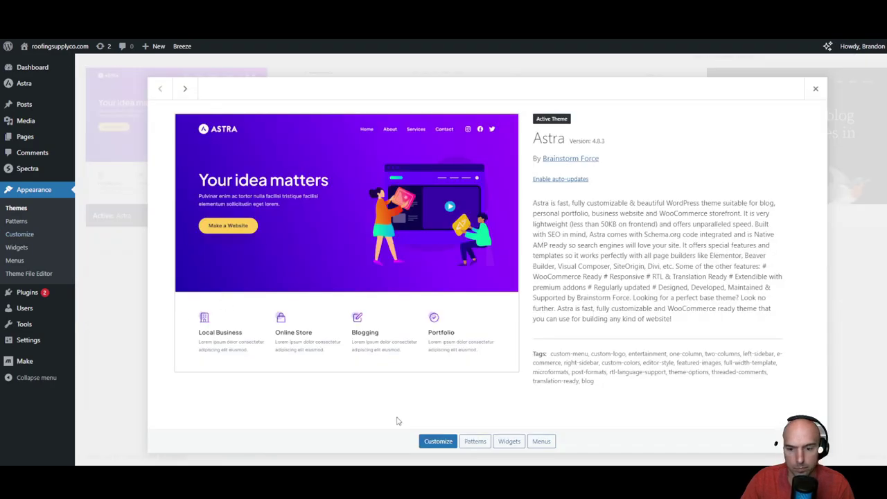
{"action": "left_click", "coordinate": [439, 442]}
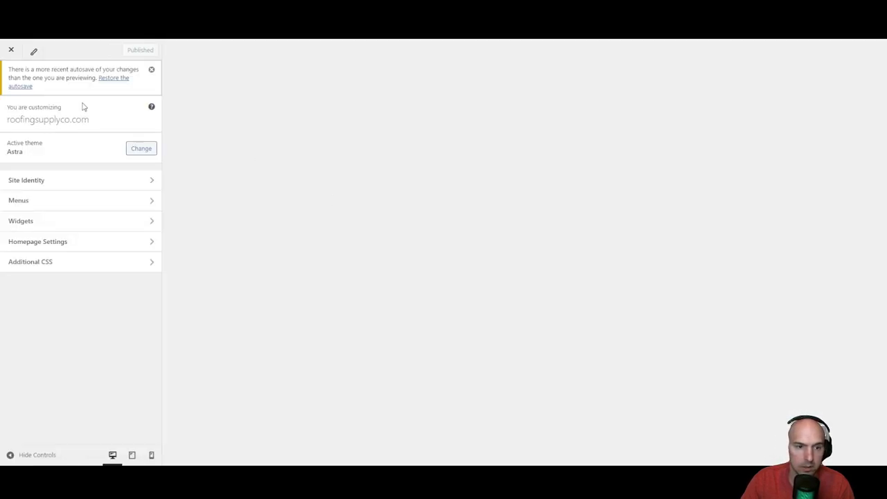
{"action": "left_click", "coordinate": [91, 413]}
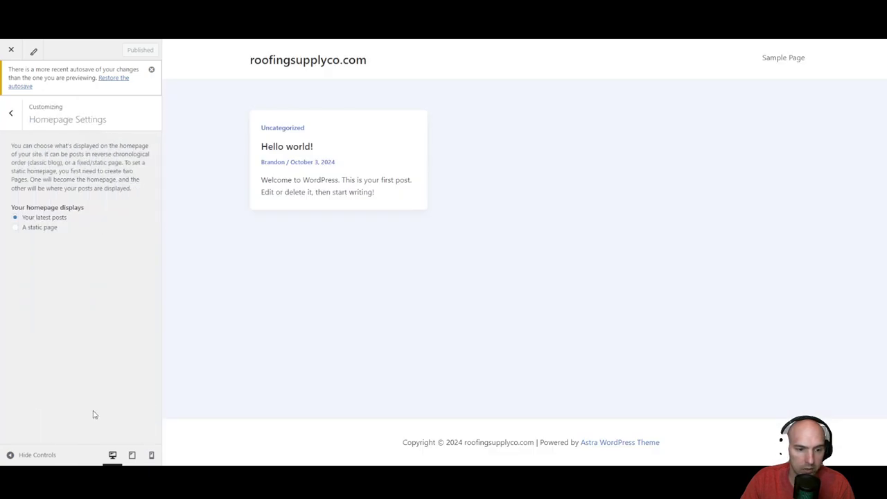
{"action": "left_click", "coordinate": [15, 227]}
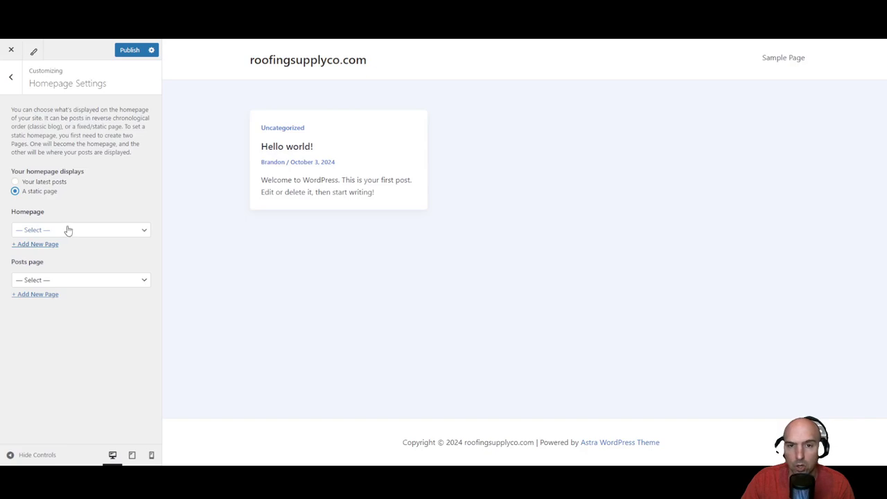
{"action": "left_click", "coordinate": [68, 230]}
{"action": "left_click", "coordinate": [60, 262]}
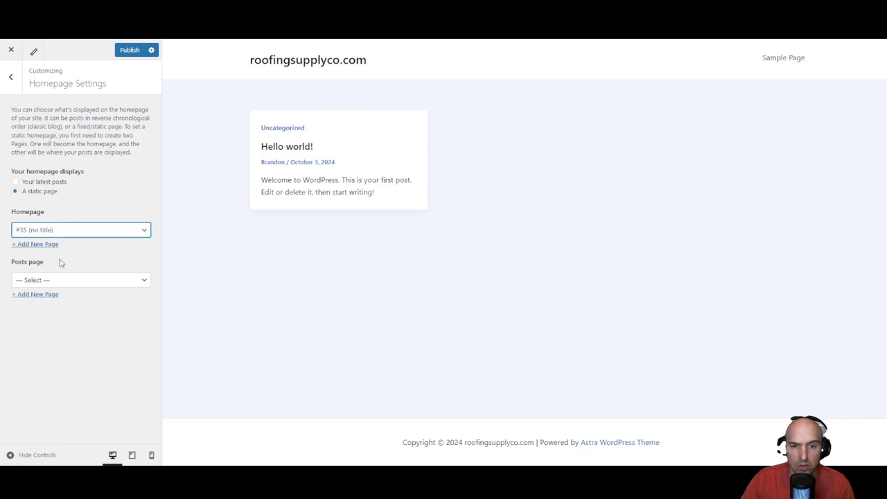
{"action": "left_click", "coordinate": [126, 231]}
{"action": "left_click", "coordinate": [93, 280]}
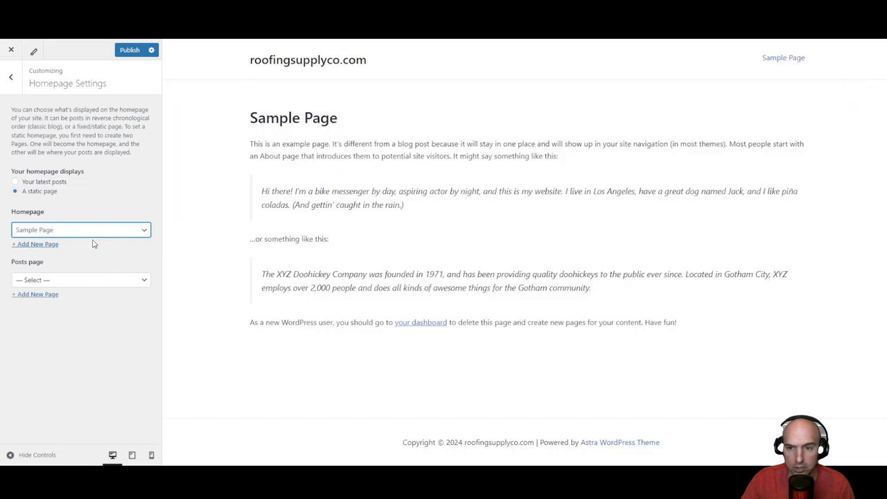
{"action": "left_click", "coordinate": [93, 233]}
{"action": "left_click", "coordinate": [78, 262]}
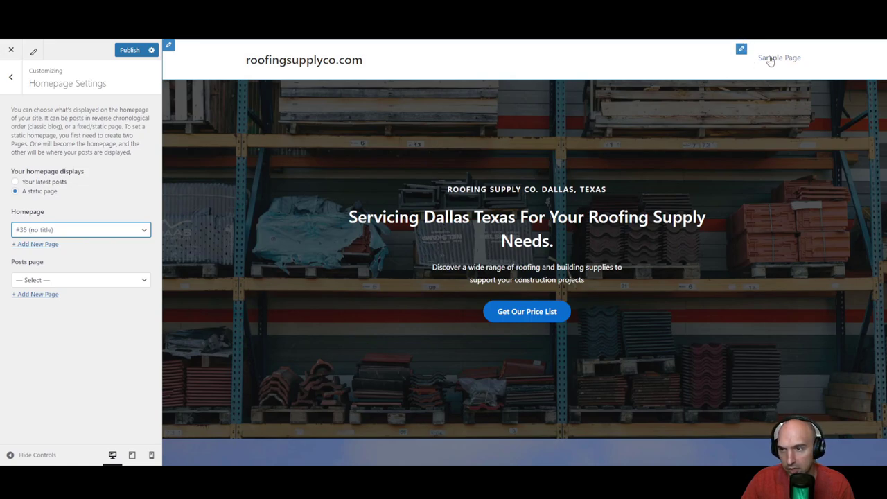
Step: Leave the posts page unset and publish the static homepage setting
{"action": "left_click", "coordinate": [45, 281]}
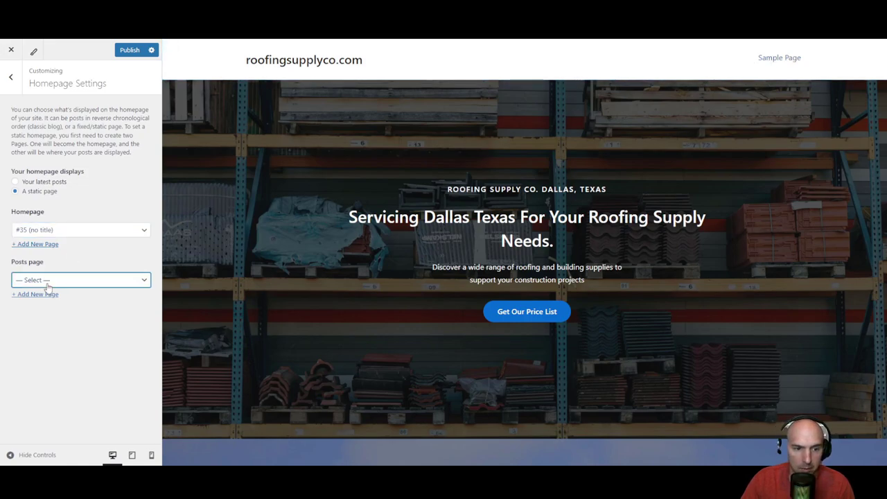
{"action": "left_click", "coordinate": [50, 345]}
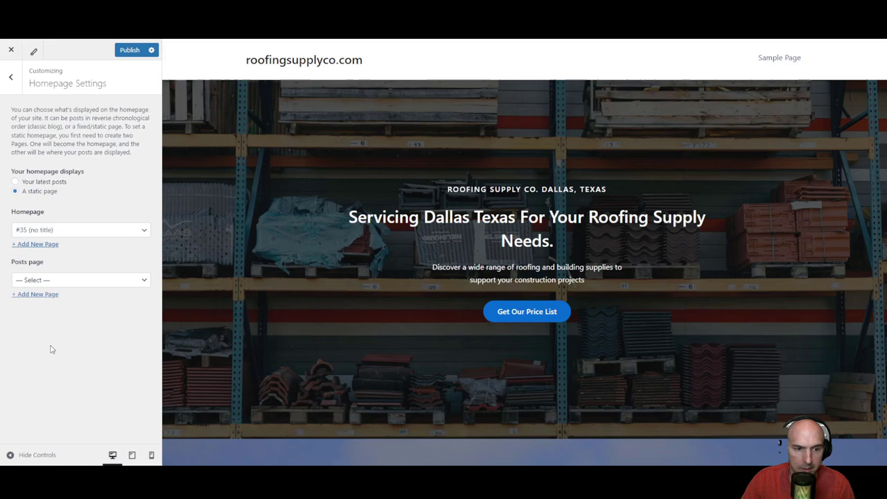
{"action": "left_click", "coordinate": [62, 281]}
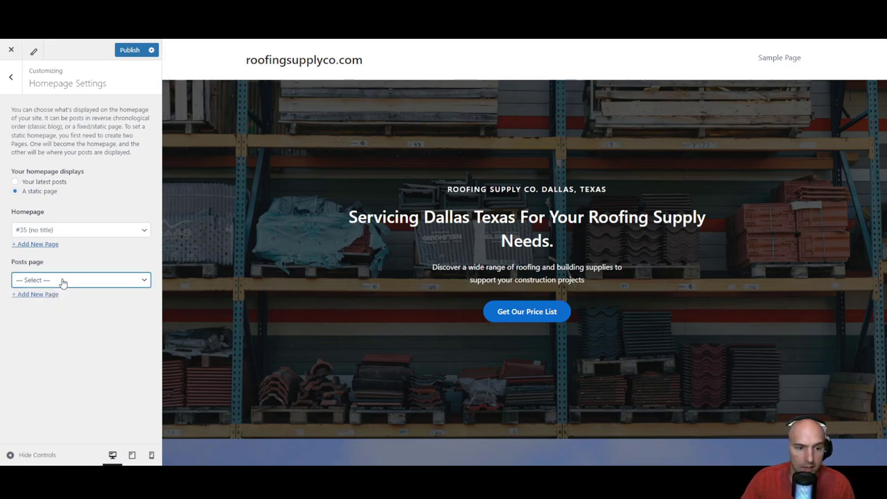
{"action": "left_click", "coordinate": [43, 336]}
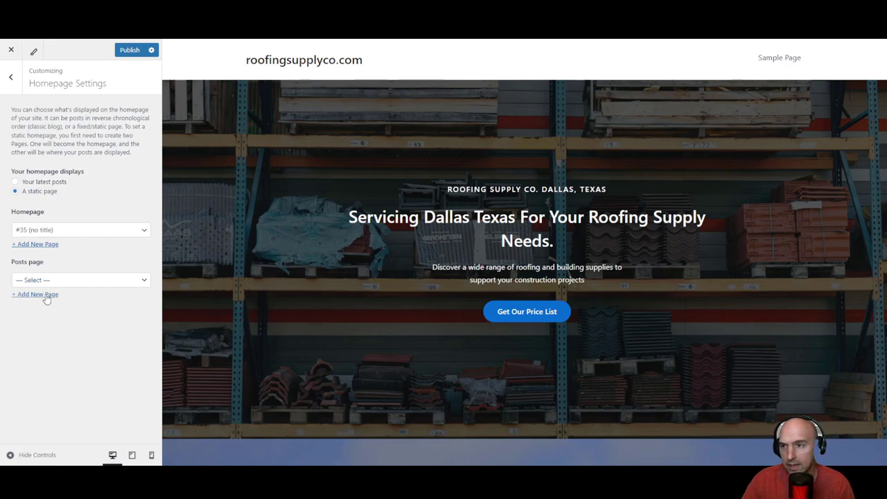
{"action": "left_click", "coordinate": [128, 51]}
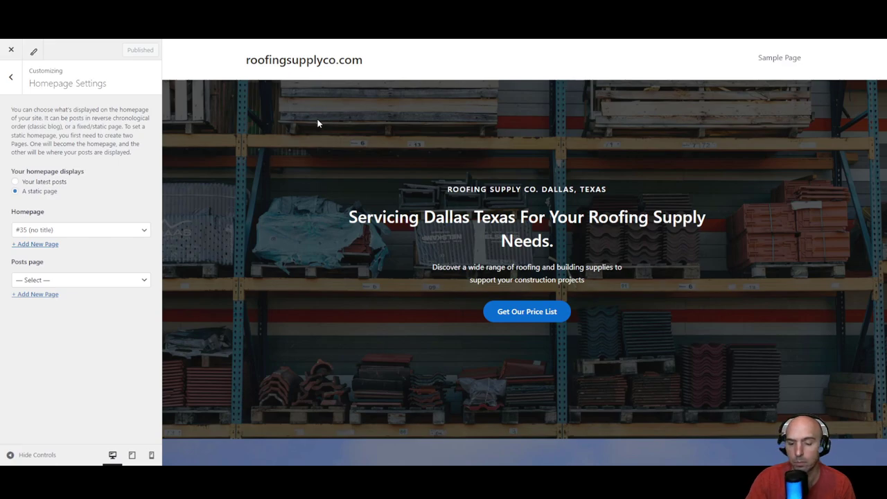
{"action": "left_click", "coordinate": [10, 77]}
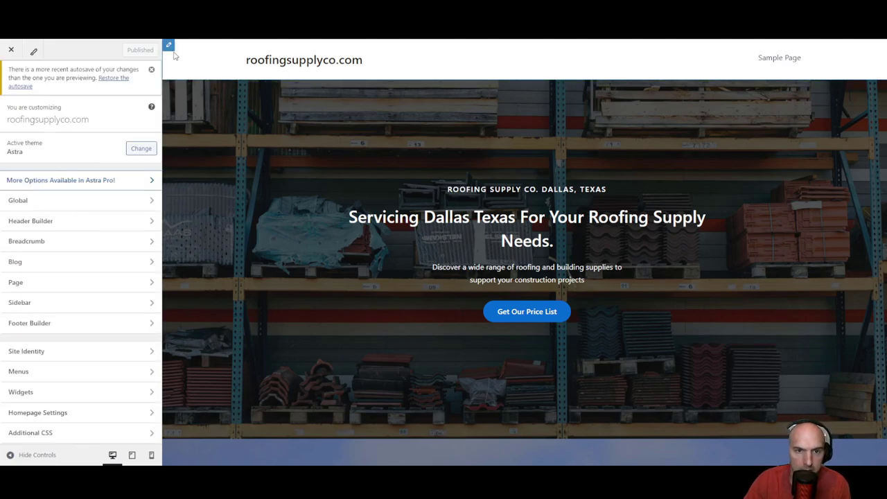
Step: Reduce the primary header height to 30 px and give it a black background
{"action": "left_click", "coordinate": [171, 47]}
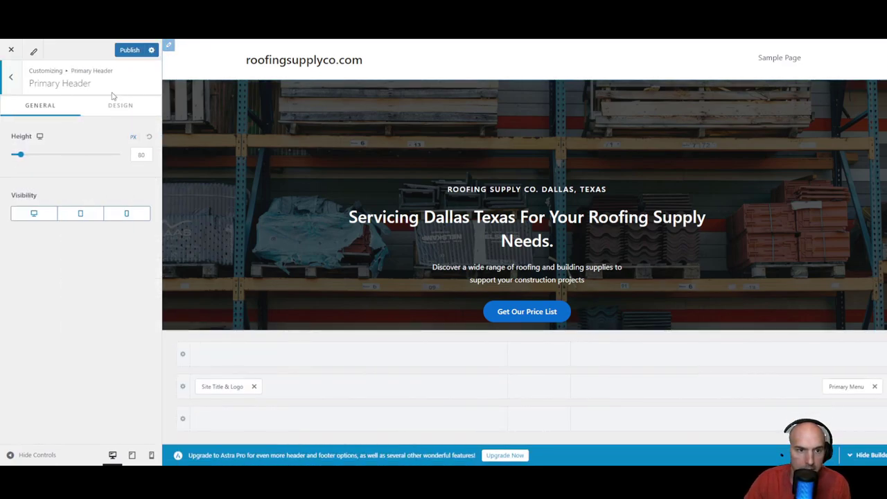
{"action": "left_click_drag", "start_coordinate": [22, 155], "coordinate": [2, 158]}
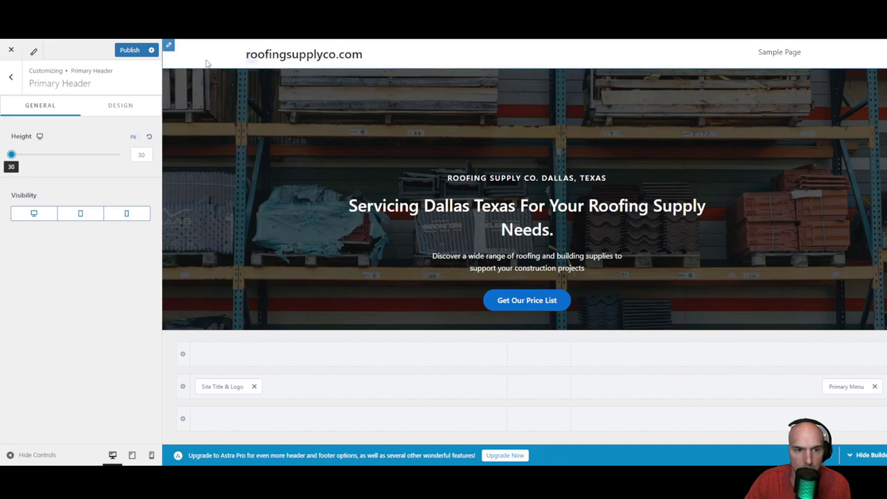
{"action": "left_click", "coordinate": [120, 108]}
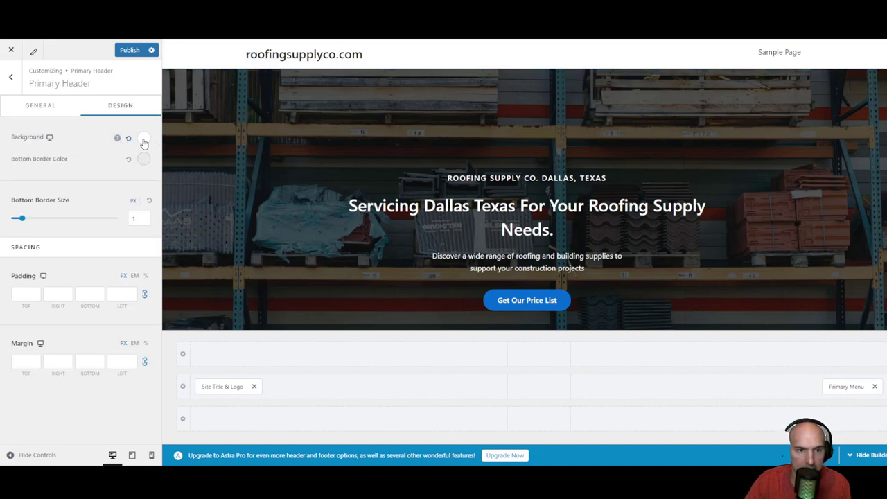
{"action": "left_click", "coordinate": [144, 138]}
{"action": "left_click", "coordinate": [107, 184]}
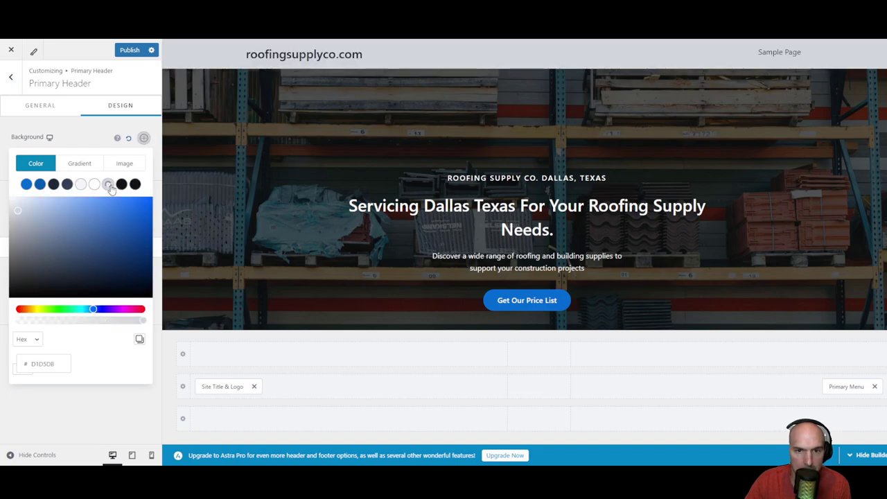
{"action": "left_click", "coordinate": [122, 184]}
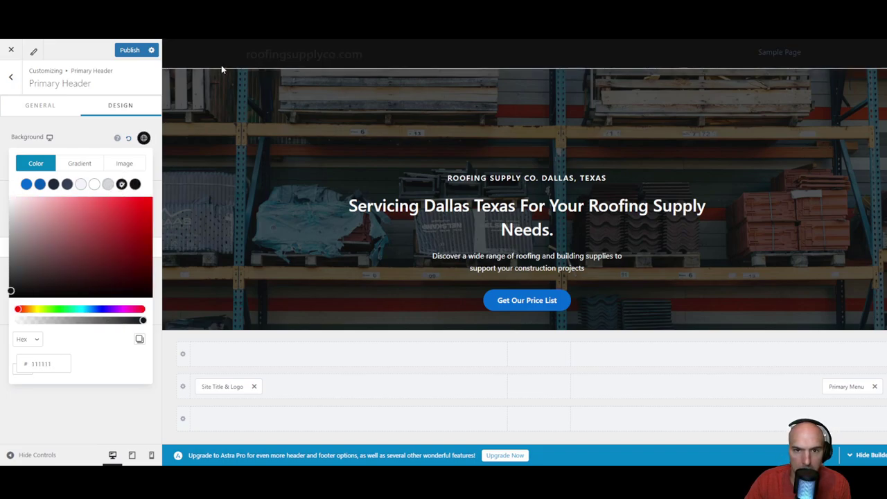
Step: Make the site title text white and publish the dark header styling
{"action": "left_click", "coordinate": [252, 58]}
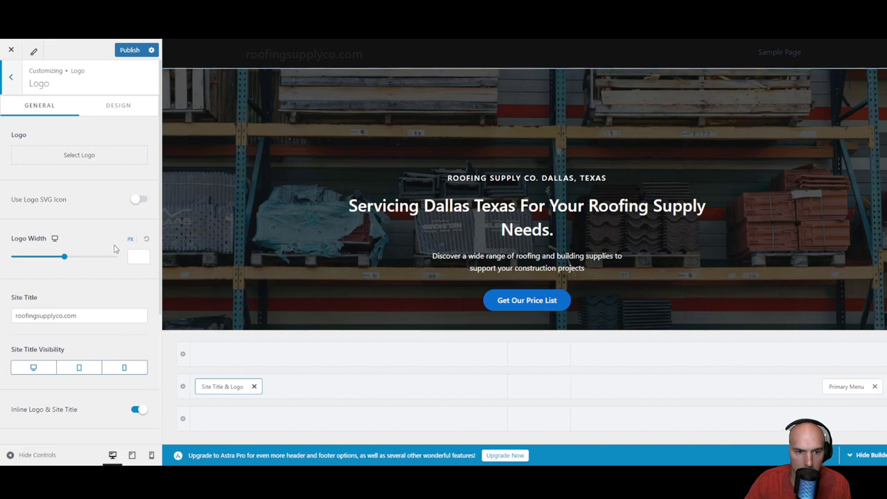
{"action": "left_click", "coordinate": [113, 109]}
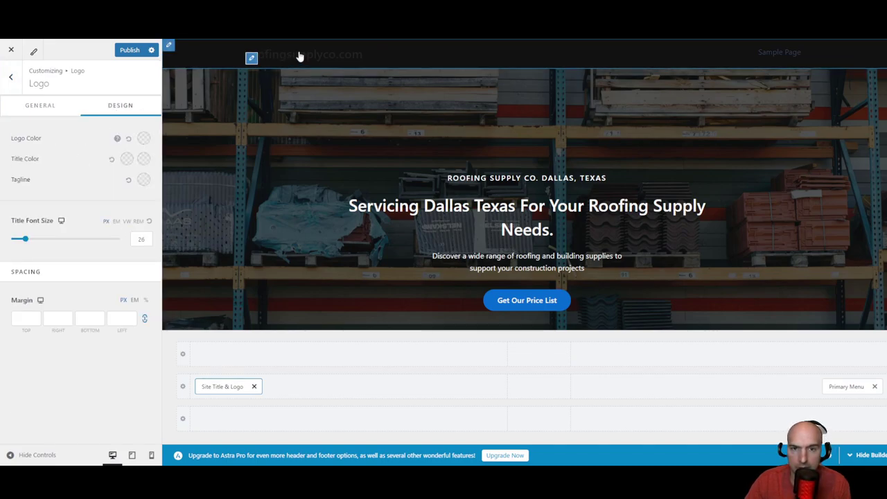
{"action": "left_click", "coordinate": [127, 159]}
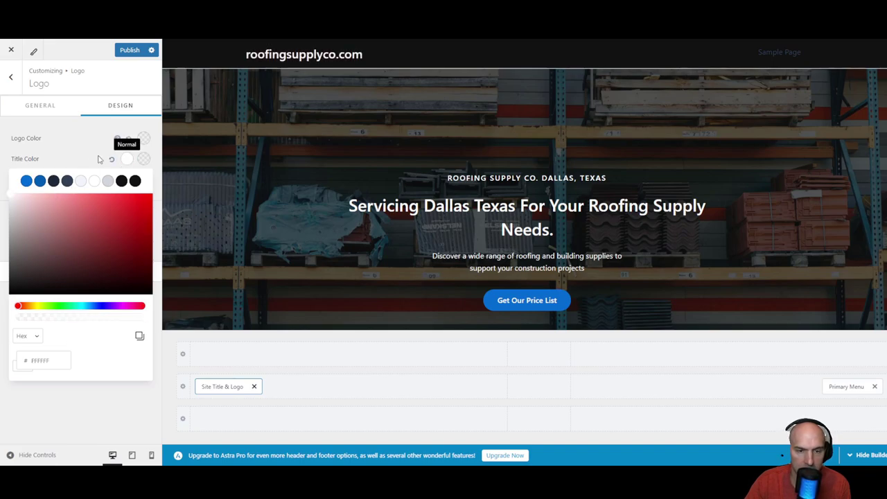
{"action": "left_click", "coordinate": [93, 401]}
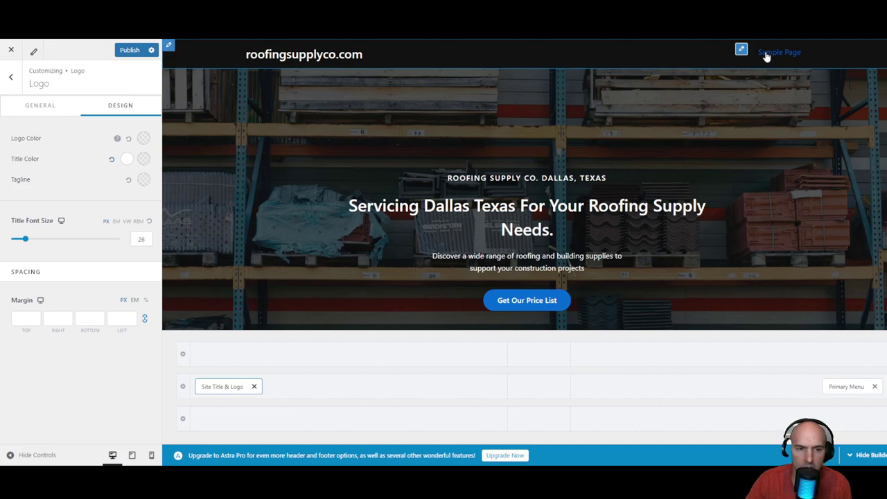
{"action": "left_click", "coordinate": [129, 51]}
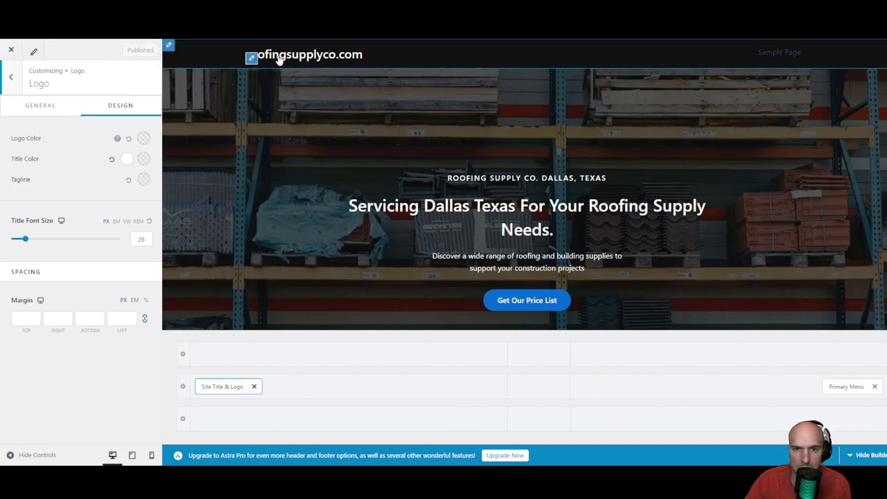
Step: Remove the '.com' ending from the site title text
{"action": "left_click", "coordinate": [339, 55]}
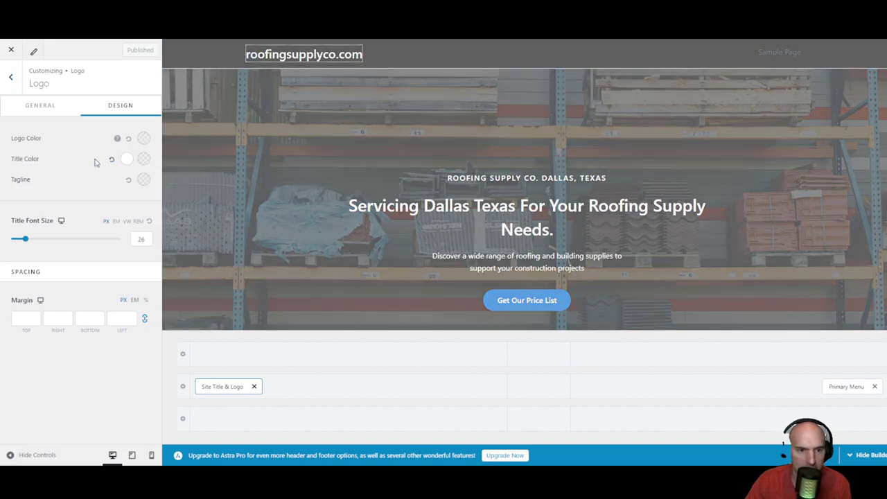
{"action": "left_click", "coordinate": [70, 104]}
{"action": "left_click", "coordinate": [81, 315]}
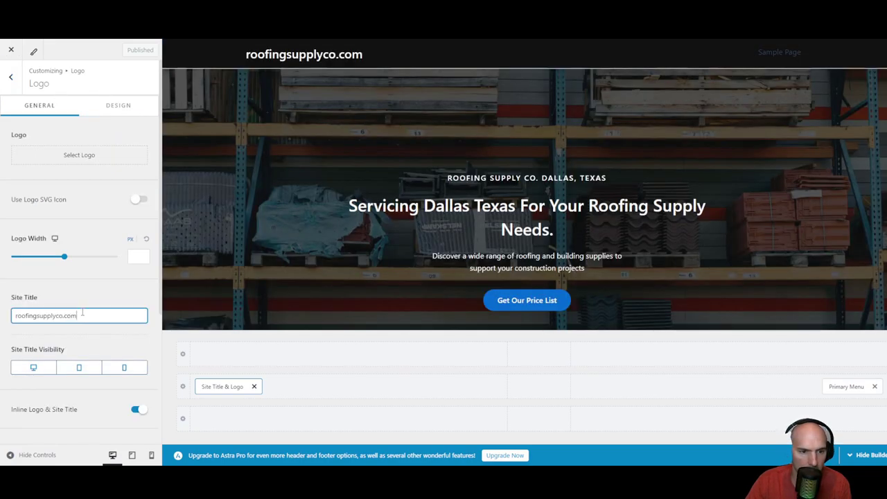
{"action": "key", "text": "BackSpace"}
{"action": "key", "text": "BackSpace"}
{"action": "key", "text": "BackSpace"}
{"action": "key", "text": "BackSpace"}
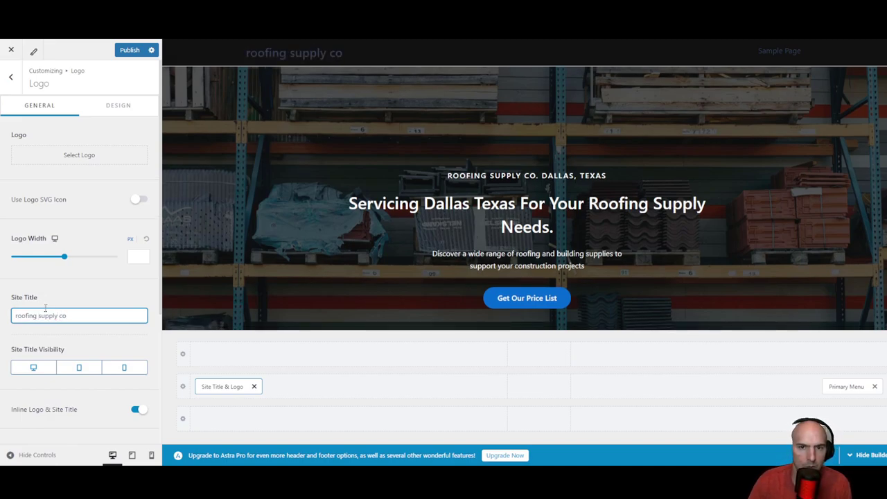
Step: Recheck the site title colour, publish the customizer changes and reload the page
{"action": "left_click", "coordinate": [119, 104]}
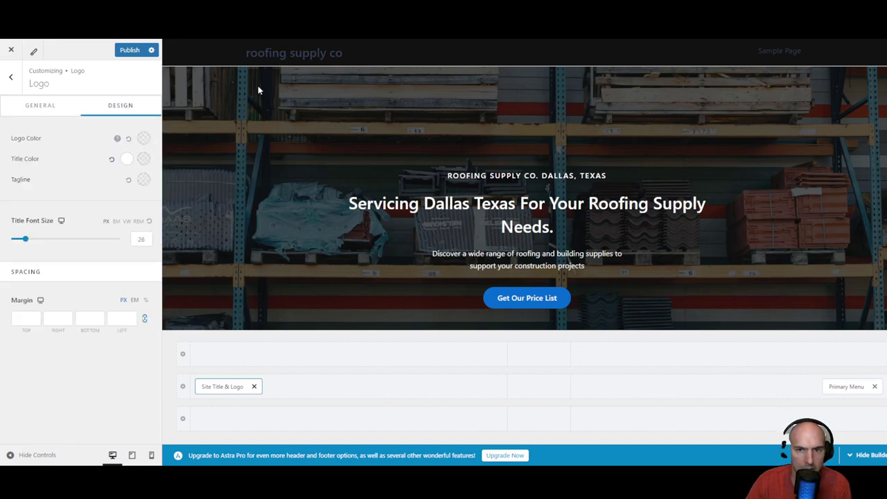
{"action": "triple_click", "coordinate": [250, 54]}
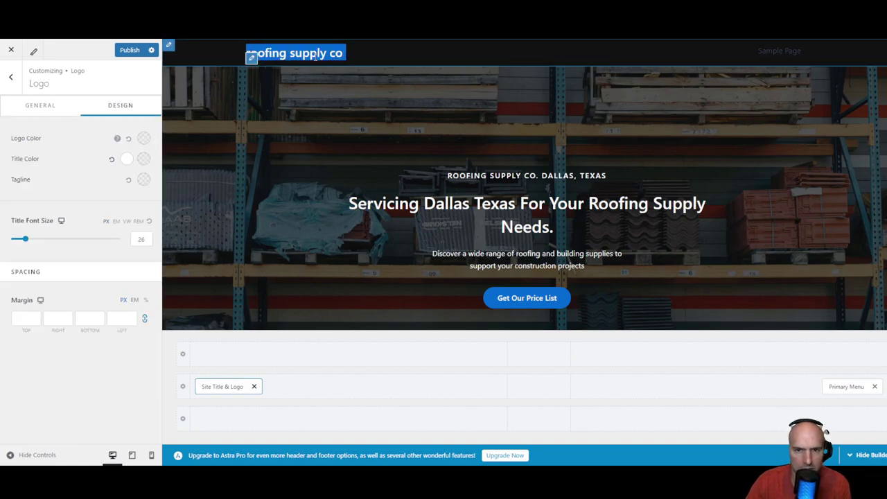
{"action": "left_click", "coordinate": [128, 159]}
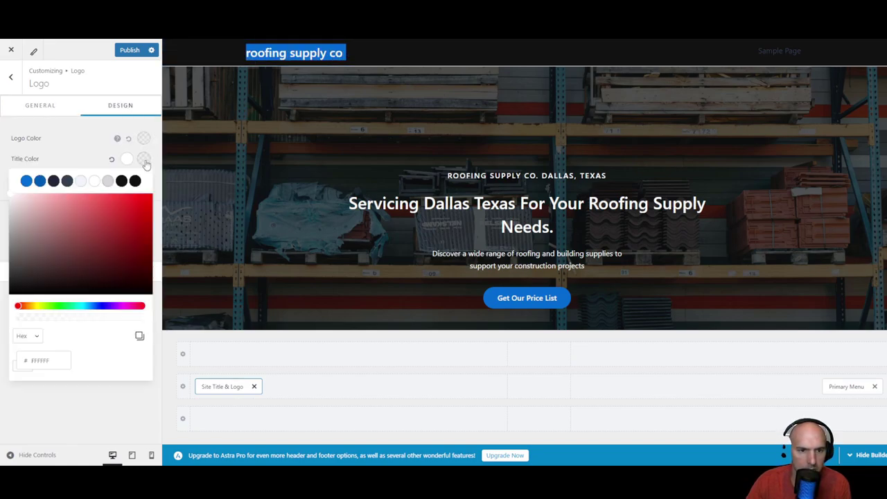
{"action": "left_click", "coordinate": [115, 101]}
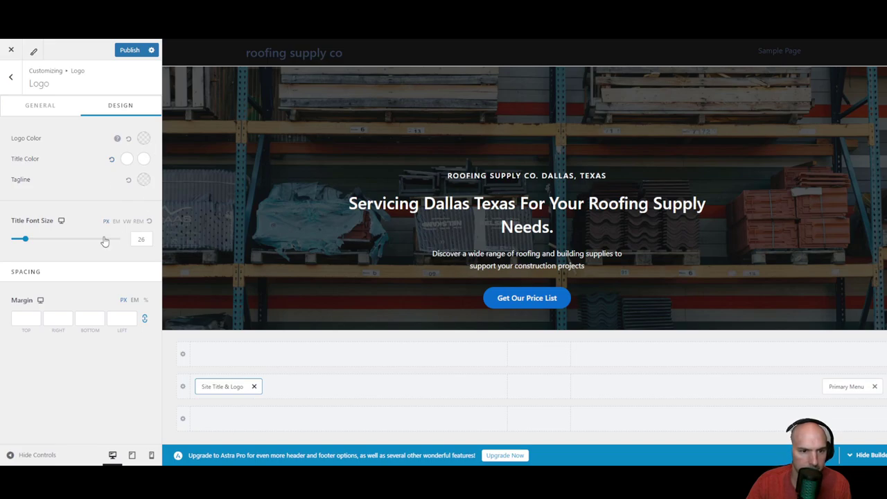
{"action": "left_click", "coordinate": [69, 109]}
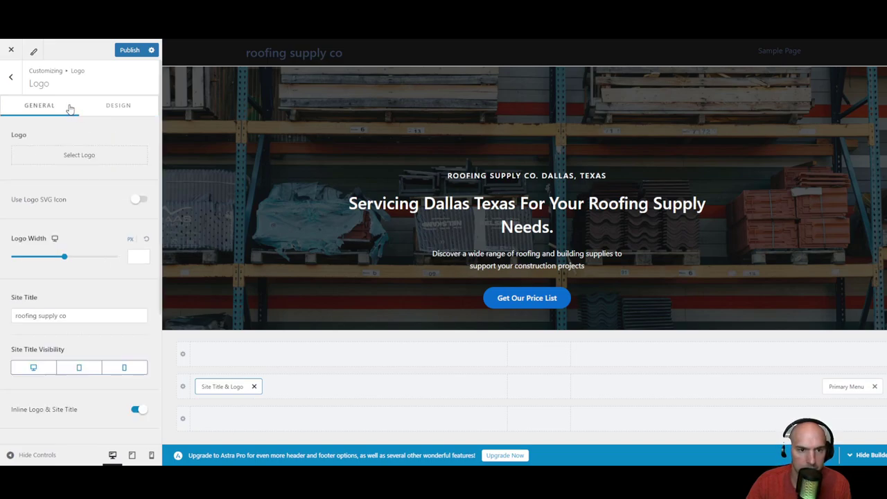
{"action": "left_click", "coordinate": [136, 51]}
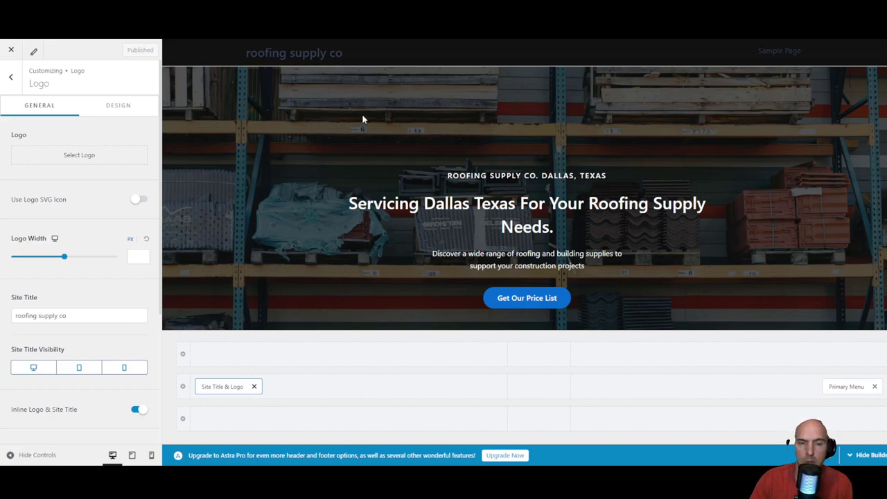
{"action": "key", "text": "F5"}
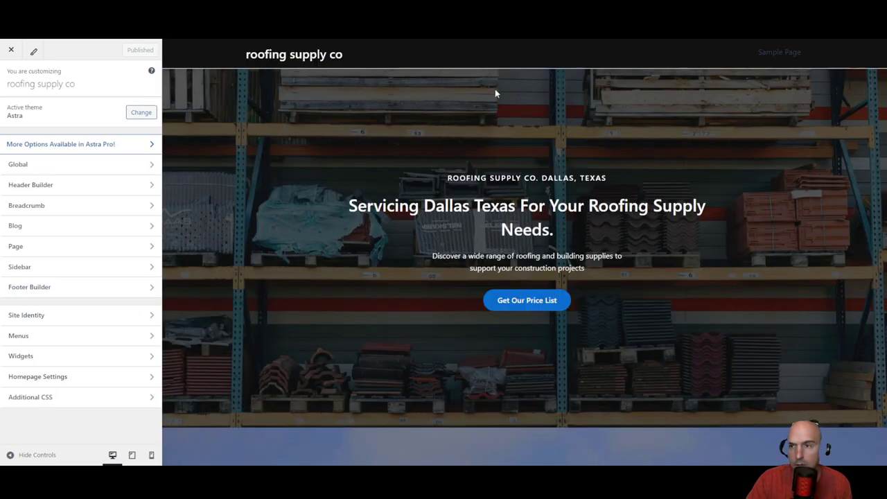
{"action": "mouse_move", "coordinate": [770, 59]}
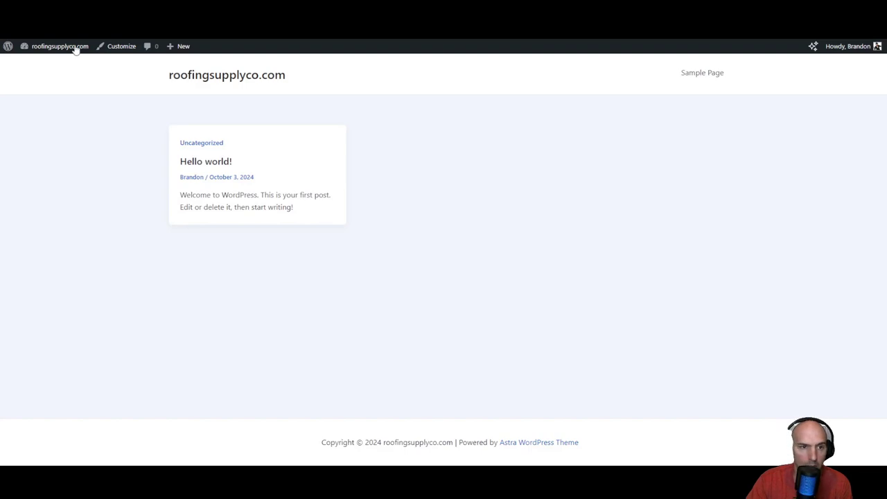
Step: In the admin main menu editor, expand Categories and show all of them
{"action": "left_click", "coordinate": [66, 60]}
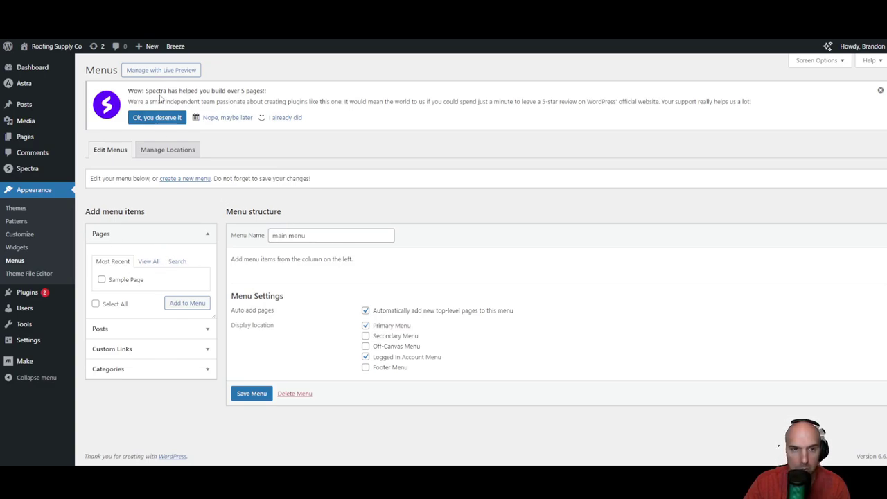
{"action": "left_click_drag", "start_coordinate": [305, 237], "coordinate": [258, 229]}
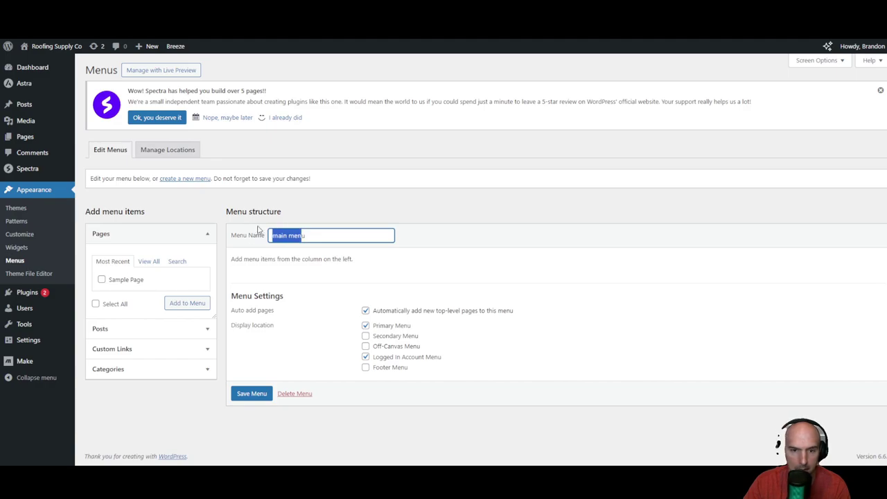
{"action": "left_click", "coordinate": [128, 353]}
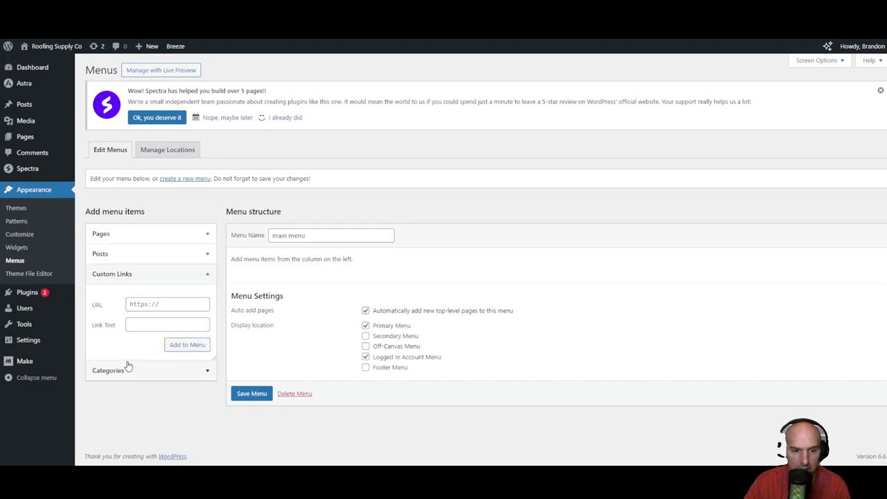
{"action": "left_click", "coordinate": [126, 365]}
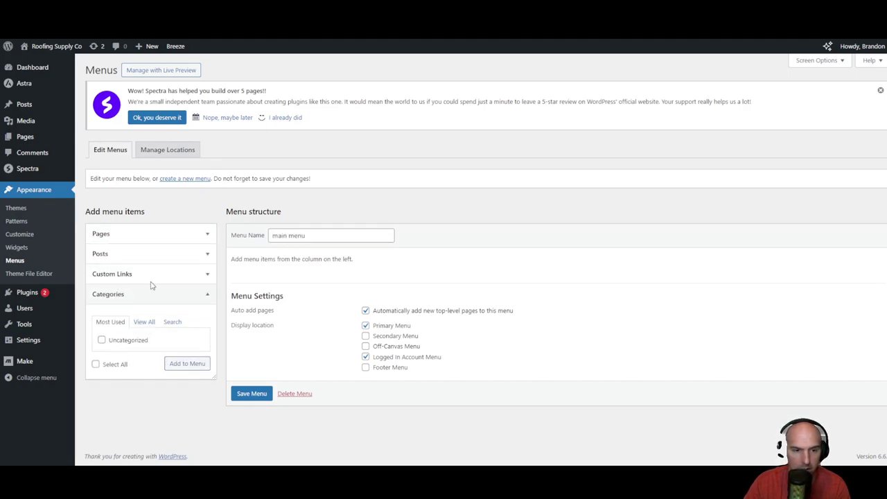
{"action": "left_click", "coordinate": [137, 299]}
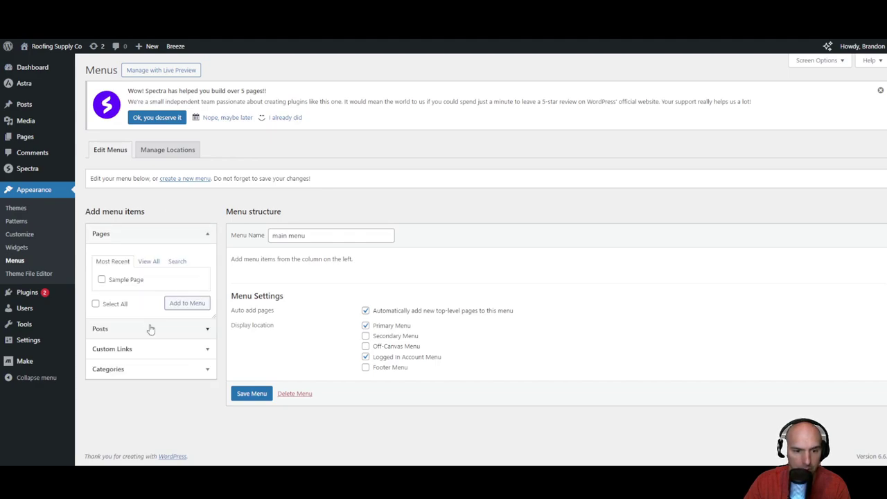
{"action": "left_click", "coordinate": [151, 329]}
{"action": "left_click", "coordinate": [139, 370]}
{"action": "left_click", "coordinate": [145, 322]}
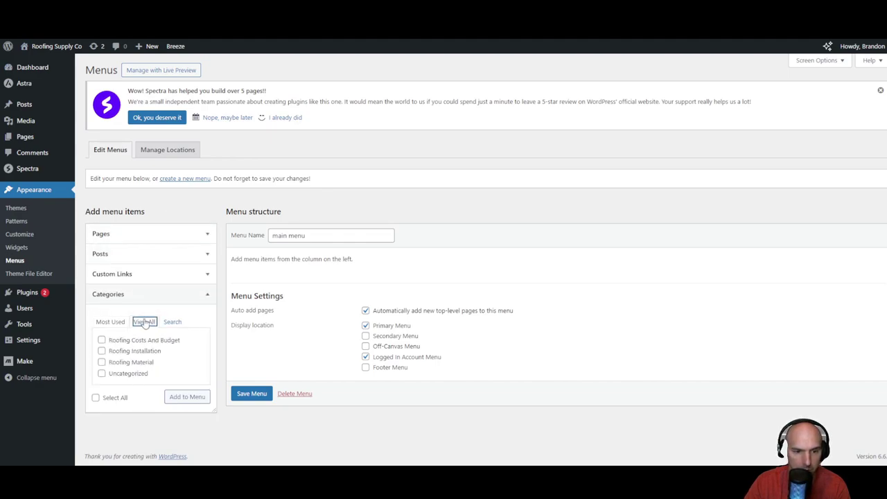
Step: Add Roofing Costs And Budget, Roofing Installation and Roofing Material to the menu and save it
{"action": "left_click", "coordinate": [101, 339]}
{"action": "left_click", "coordinate": [102, 350]}
{"action": "left_click", "coordinate": [101, 361]}
{"action": "left_click", "coordinate": [187, 396]}
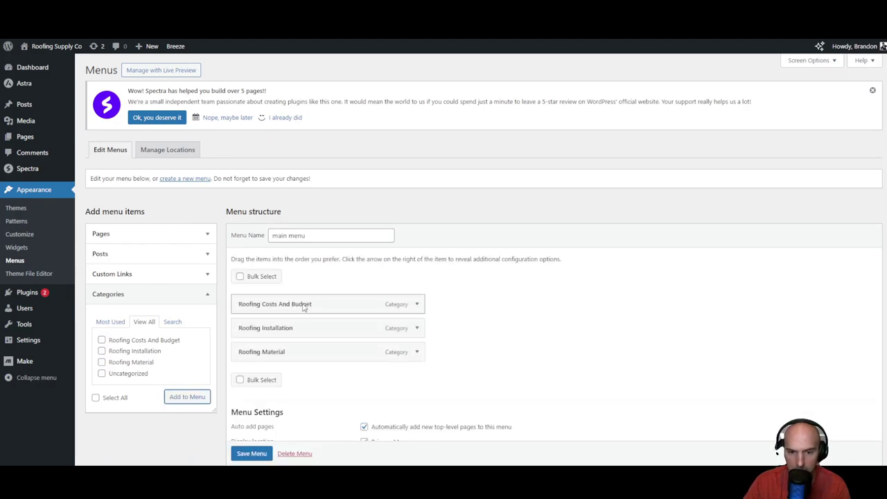
{"action": "scroll", "coordinate": [303, 307], "scroll_direction": "down", "scroll_amount": 3}
{"action": "left_click", "coordinate": [252, 414]}
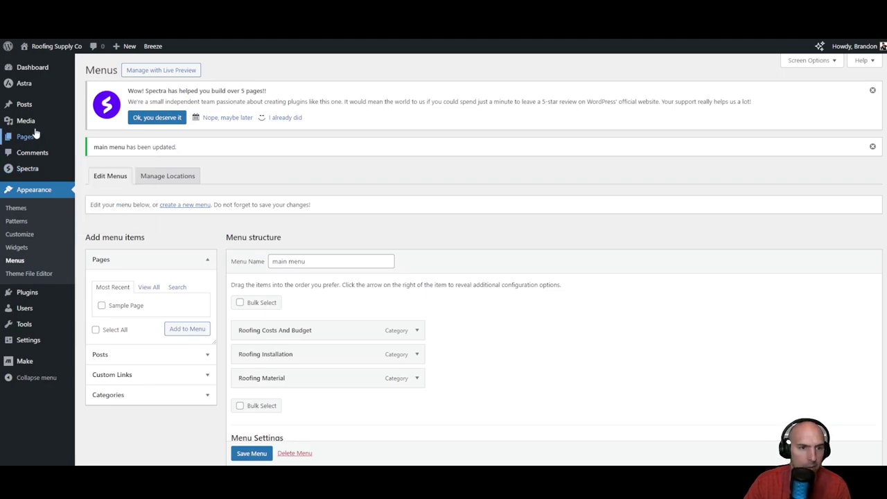
{"action": "mouse_move", "coordinate": [30, 107]}
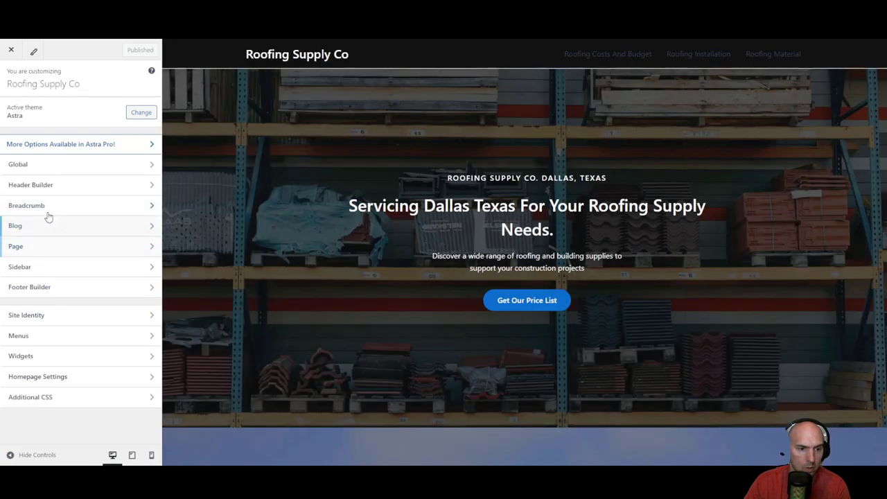
Step: Set the header menu's submenu width to 236 and its link colour to white
{"action": "left_click", "coordinate": [55, 376]}
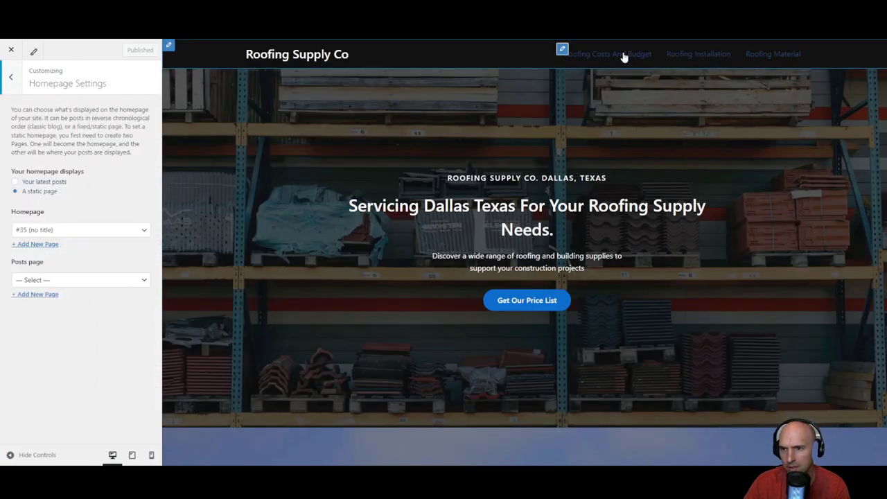
{"action": "left_click", "coordinate": [562, 50]}
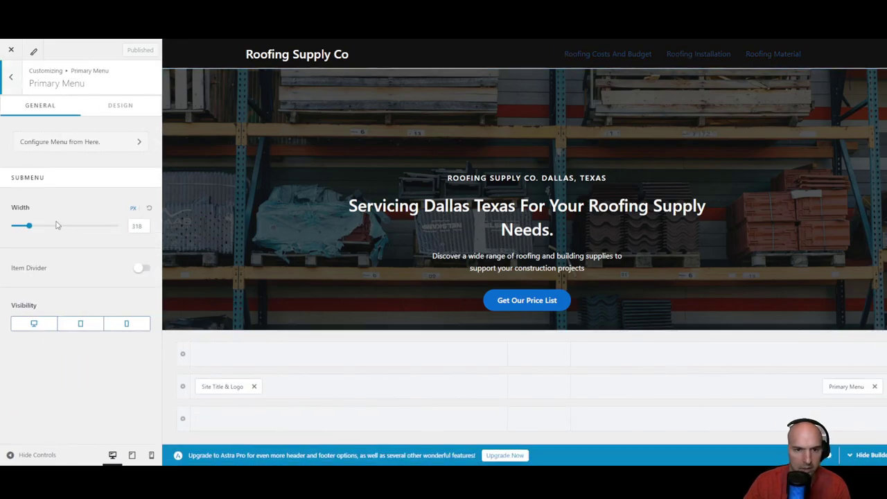
{"action": "left_click", "coordinate": [25, 225]}
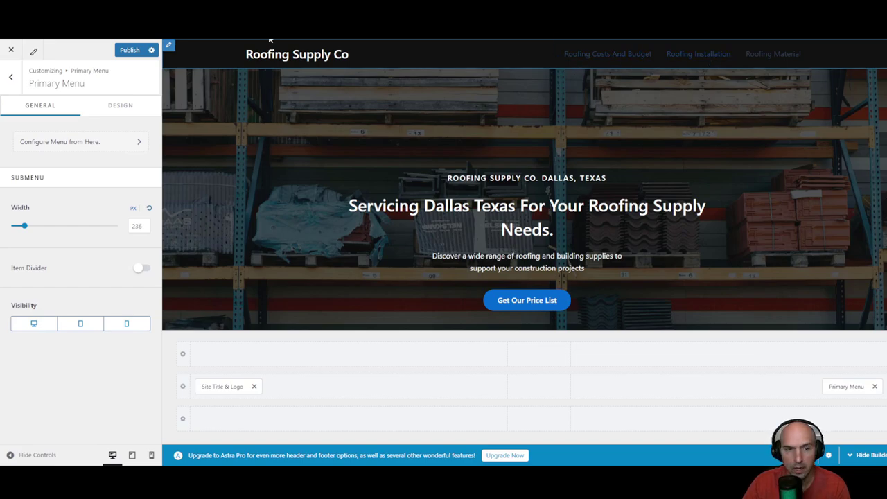
{"action": "left_click", "coordinate": [123, 108]}
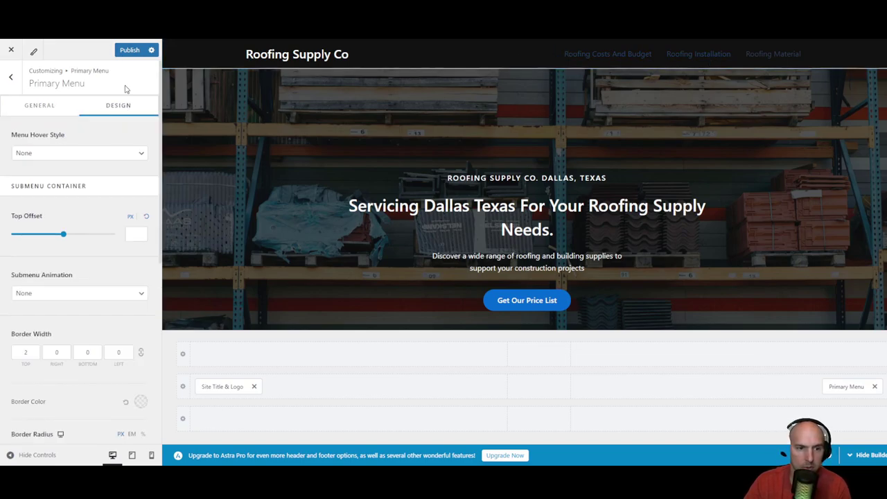
{"action": "scroll", "coordinate": [93, 231], "scroll_direction": "down", "scroll_amount": 3}
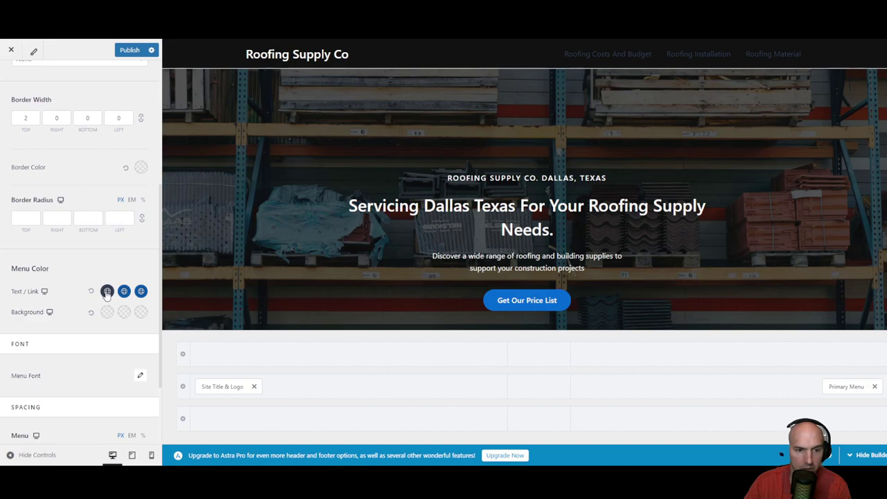
{"action": "left_click", "coordinate": [107, 291]}
{"action": "left_click_drag", "start_coordinate": [35, 336], "coordinate": [1, 324]}
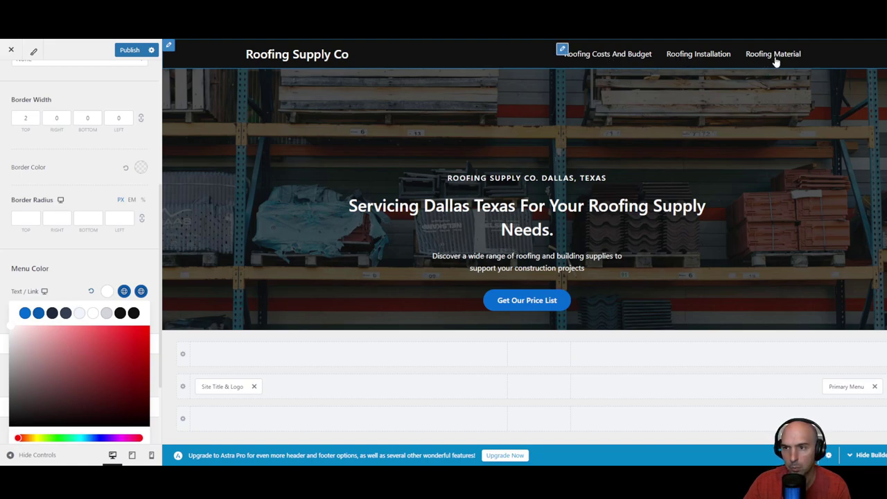
{"action": "scroll", "coordinate": [89, 259], "scroll_direction": "down", "scroll_amount": 3}
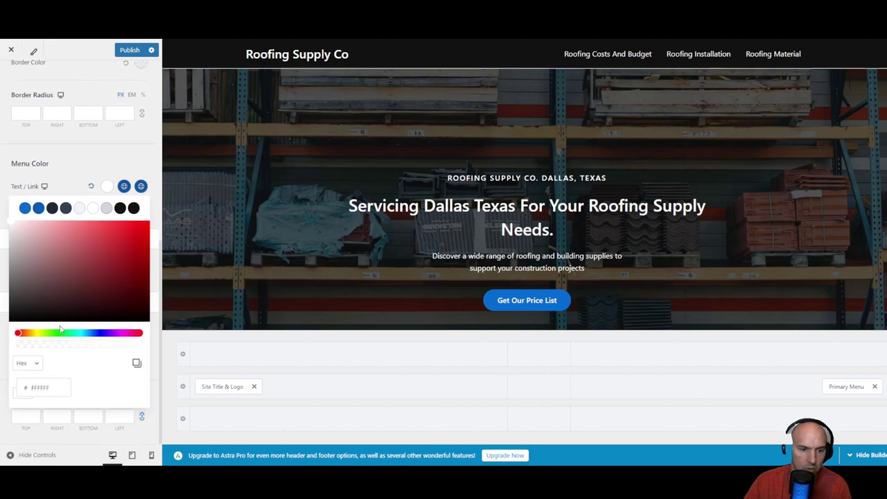
{"action": "left_click", "coordinate": [99, 158]}
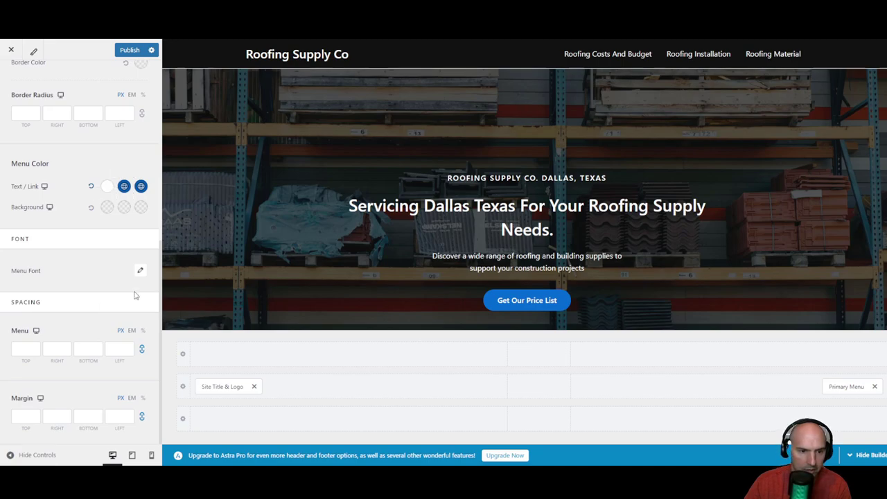
Step: Set the menu font family to Poppins and publish the menu styling
{"action": "left_click", "coordinate": [140, 271]}
{"action": "left_click", "coordinate": [63, 313]}
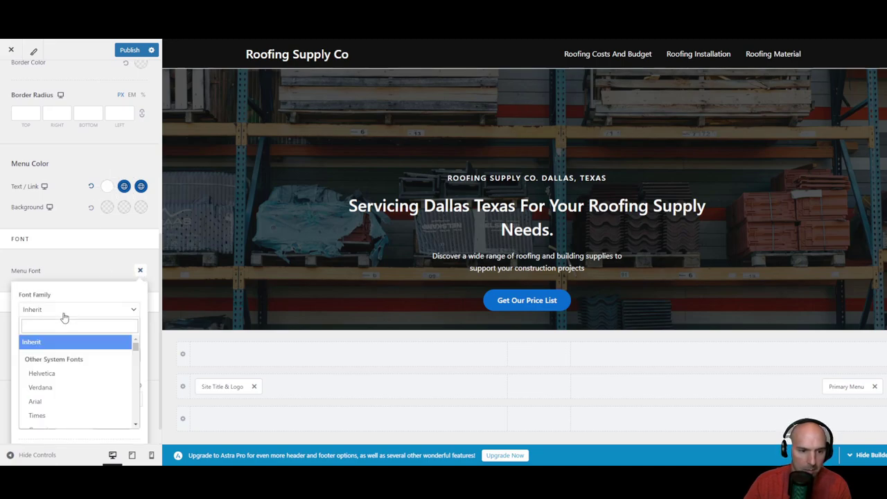
{"action": "left_click", "coordinate": [42, 326]}
{"action": "type", "text": "popp"}
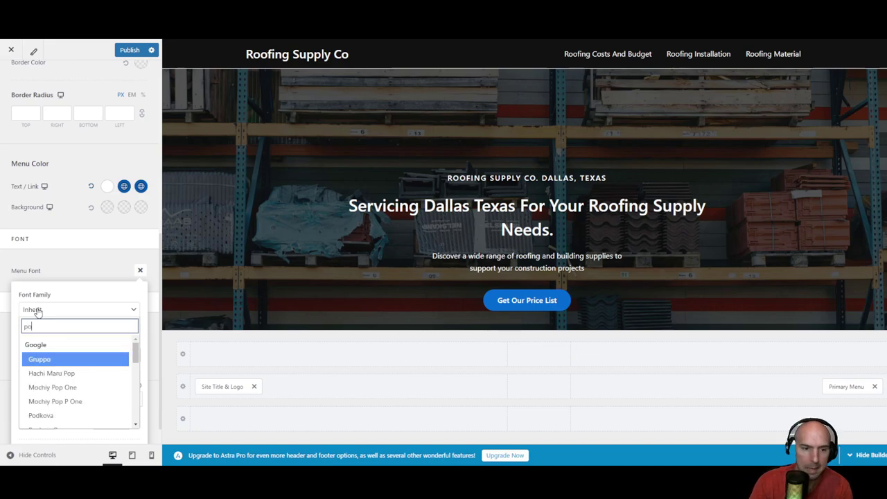
{"action": "left_click", "coordinate": [51, 361]}
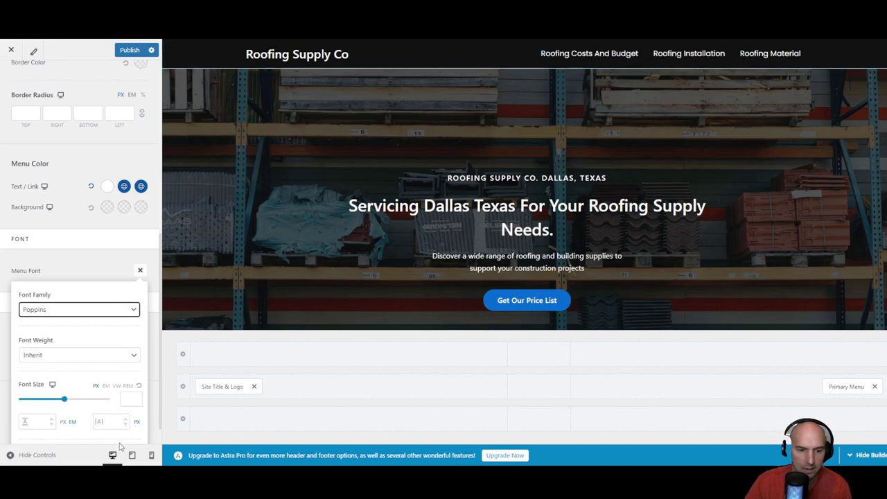
{"action": "left_click", "coordinate": [116, 275]}
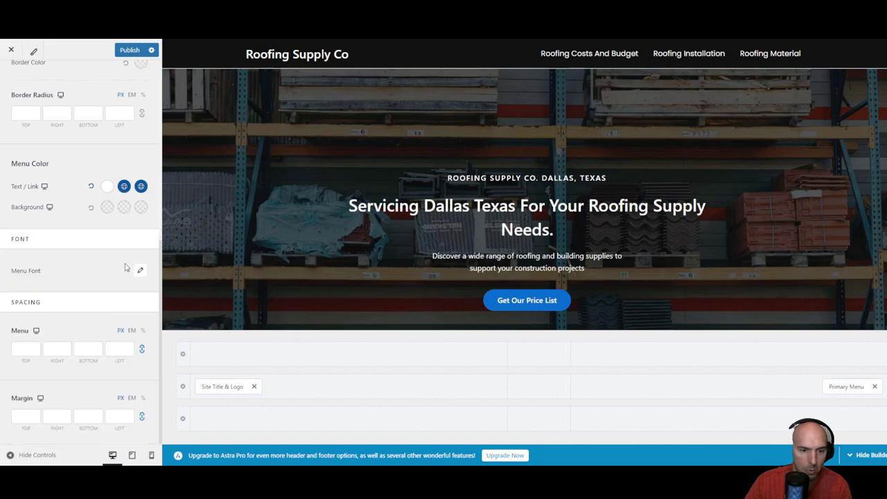
{"action": "left_click", "coordinate": [118, 54]}
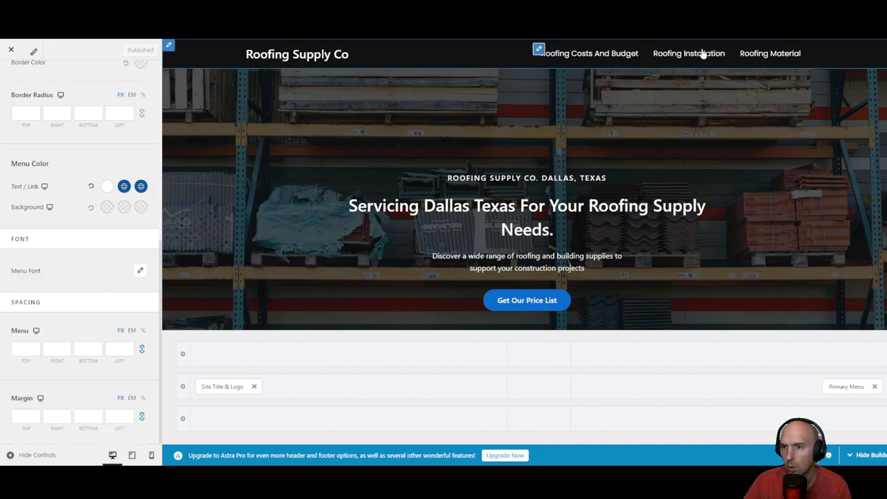
{"action": "left_click", "coordinate": [538, 48]}
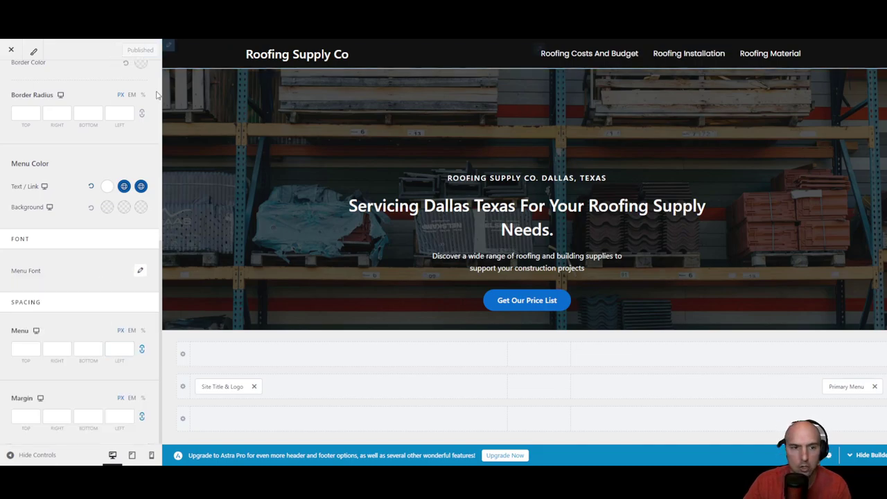
Step: Preview the site at mobile size and test the mobile navigation menu
{"action": "left_click", "coordinate": [151, 455]}
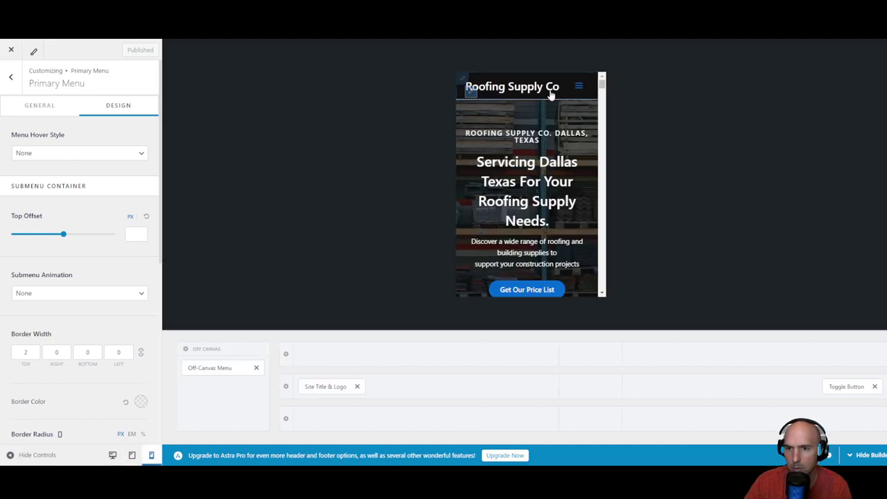
{"action": "left_click", "coordinate": [581, 89]}
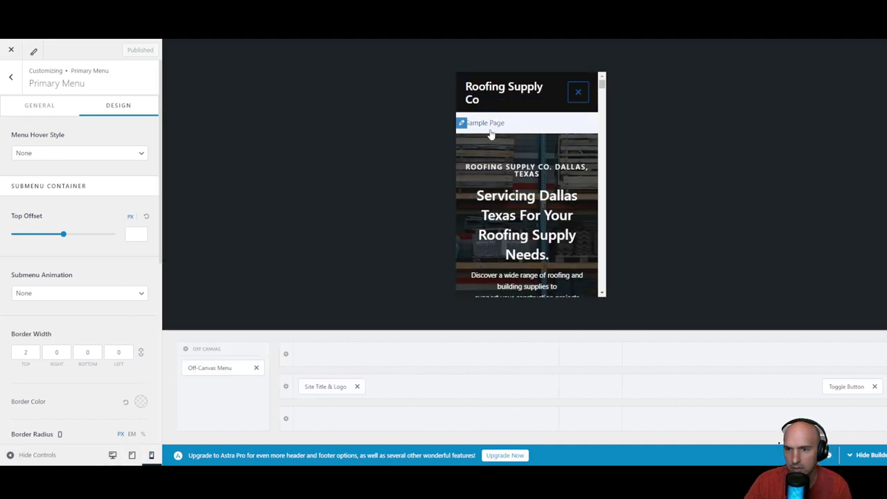
{"action": "left_click", "coordinate": [579, 92]}
{"action": "left_click", "coordinate": [582, 95]}
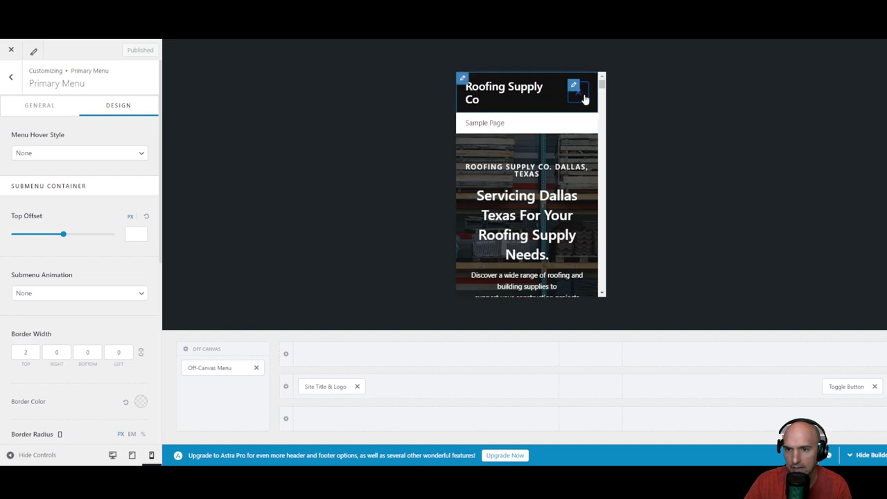
{"action": "left_click", "coordinate": [579, 99]}
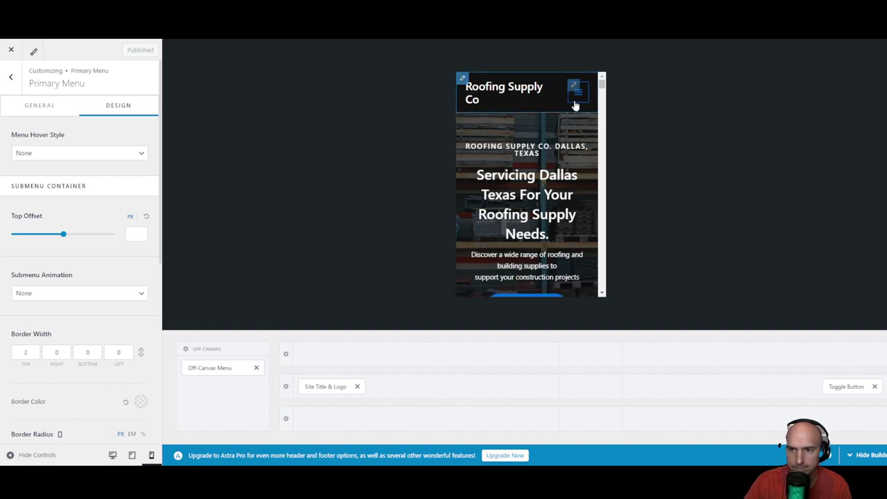
{"action": "left_click", "coordinate": [575, 103]}
{"action": "left_click", "coordinate": [576, 104]}
Step: Assign main menu to the off-canvas location, check its items, and publish
{"action": "left_click", "coordinate": [581, 104]}
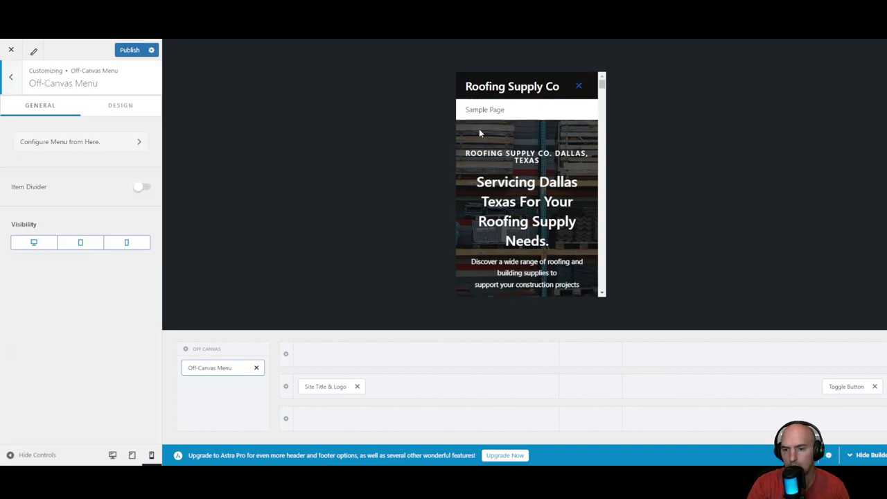
{"action": "mouse_move", "coordinate": [469, 114]}
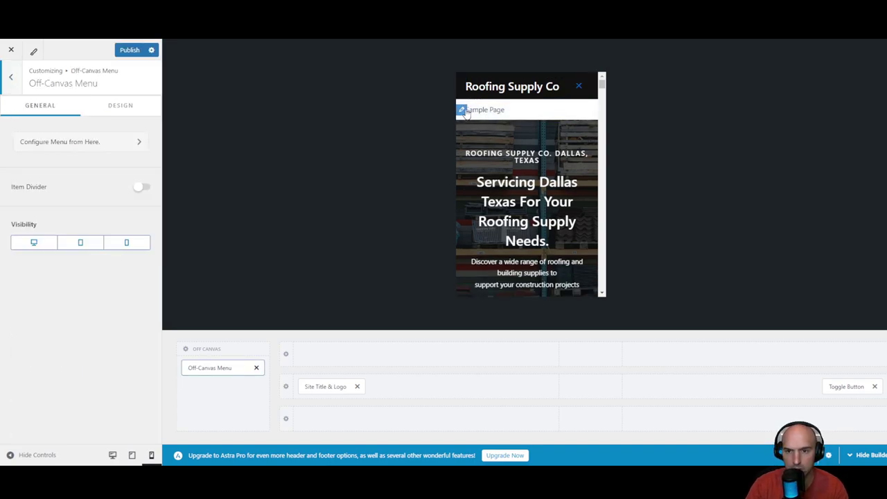
{"action": "left_click", "coordinate": [54, 142]}
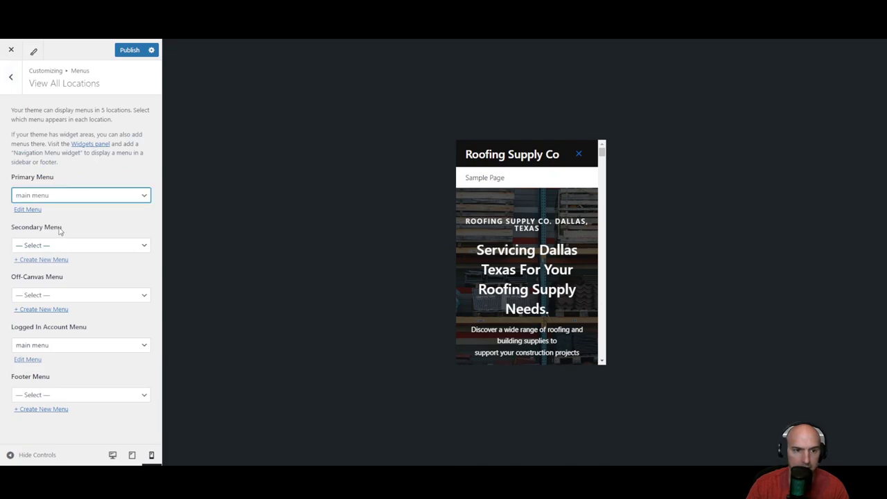
{"action": "left_click", "coordinate": [49, 294]}
{"action": "left_click", "coordinate": [39, 321]}
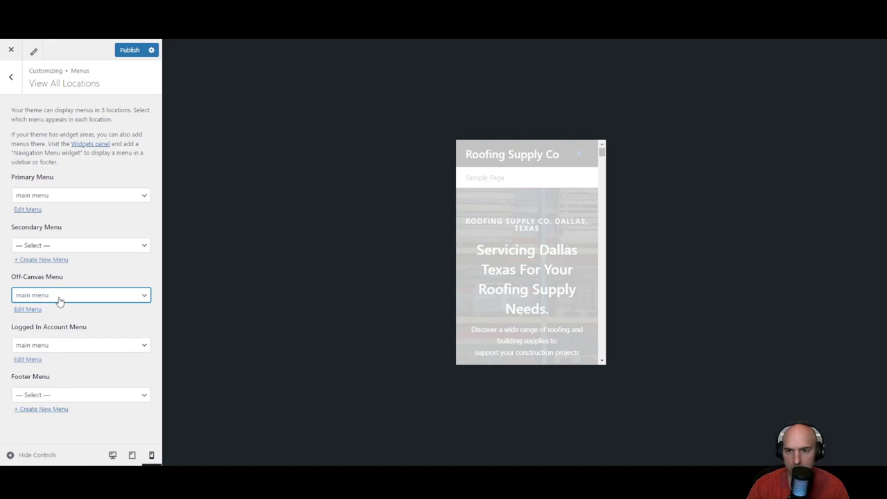
{"action": "left_click", "coordinate": [580, 156]}
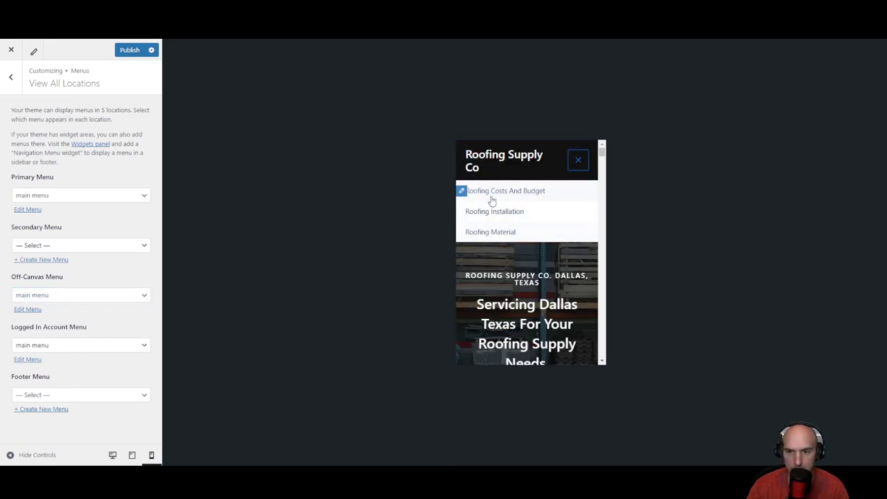
{"action": "left_click", "coordinate": [133, 52]}
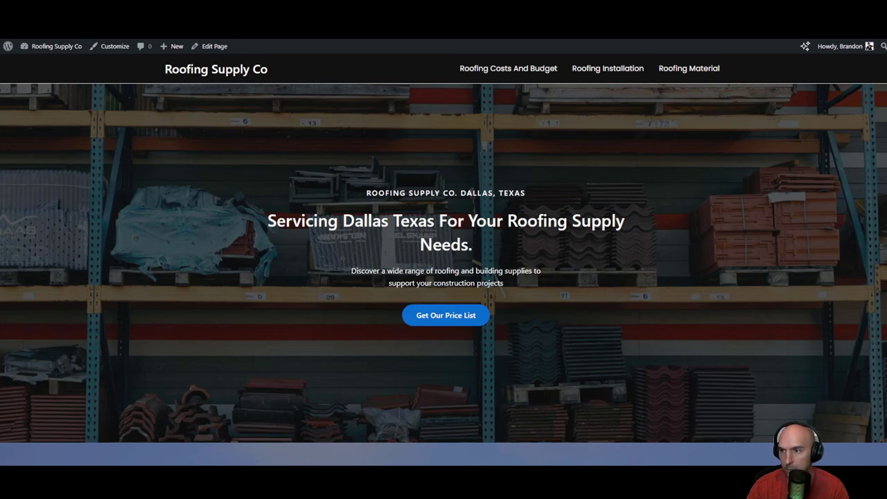
Step: Scroll the live homepage down past the price list form to the footer
{"action": "scroll", "coordinate": [443, 277], "scroll_direction": "down", "scroll_amount": 20}
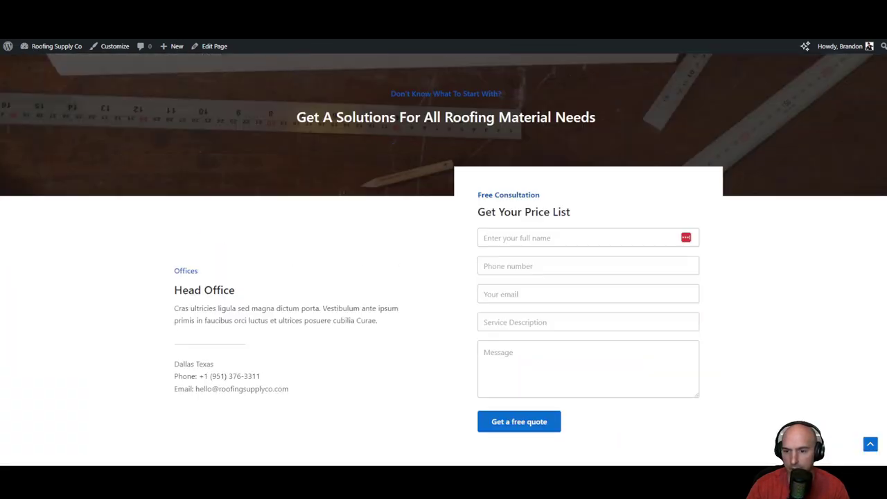
{"action": "left_click", "coordinate": [870, 444]}
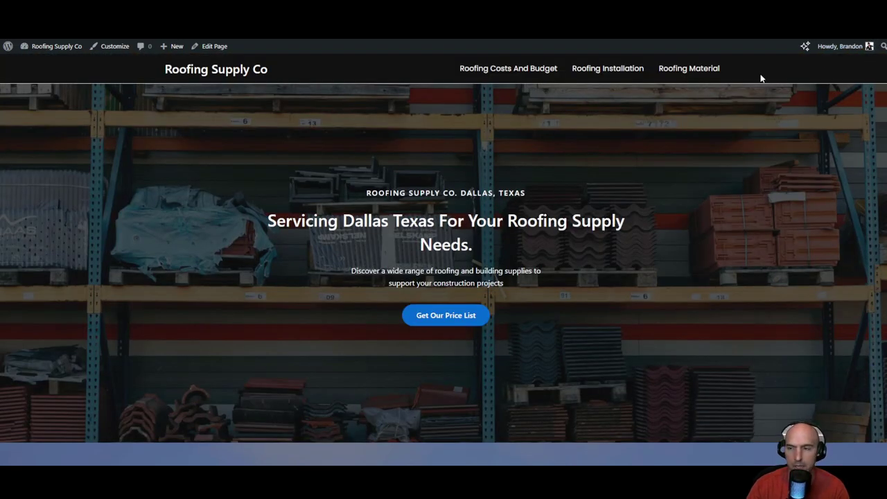
{"action": "scroll", "coordinate": [877, 402], "scroll_direction": "down", "scroll_amount": 20}
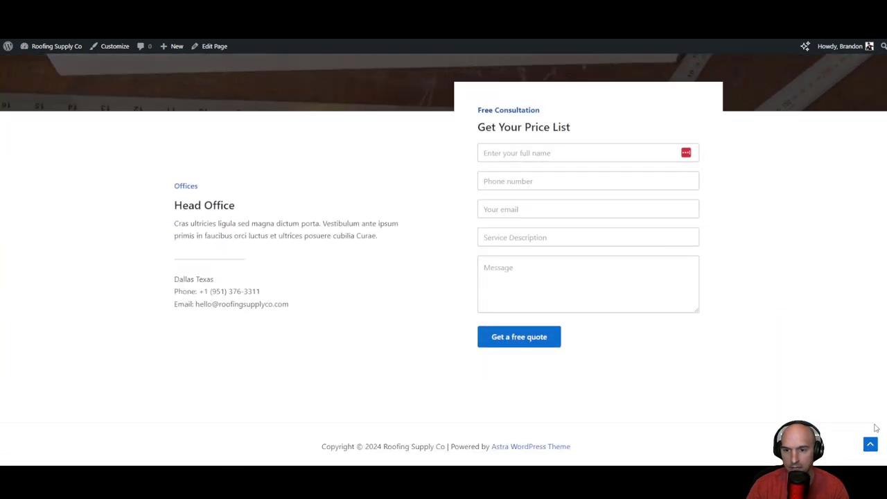
{"action": "scroll", "coordinate": [877, 311], "scroll_direction": "up", "scroll_amount": 5}
{"action": "scroll", "coordinate": [876, 192], "scroll_direction": "down", "scroll_amount": 5}
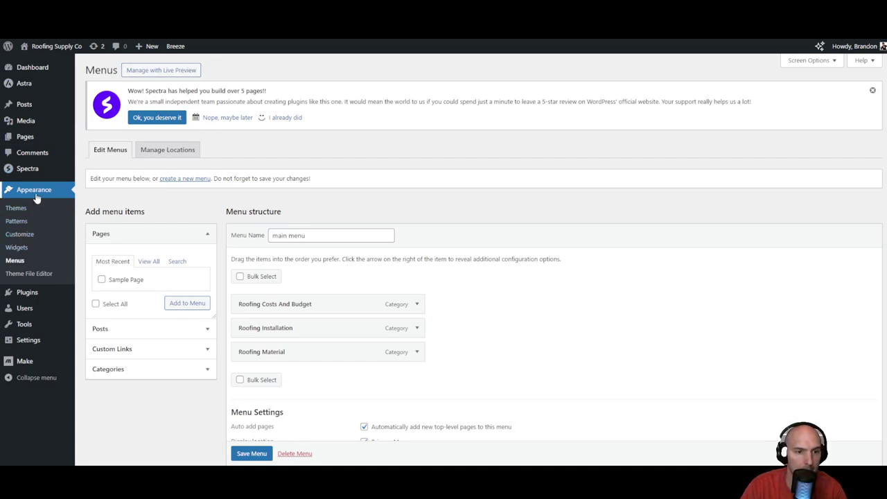
Step: Open the Customizer's Footer Builder and the Copyright element's settings
{"action": "left_click", "coordinate": [20, 235]}
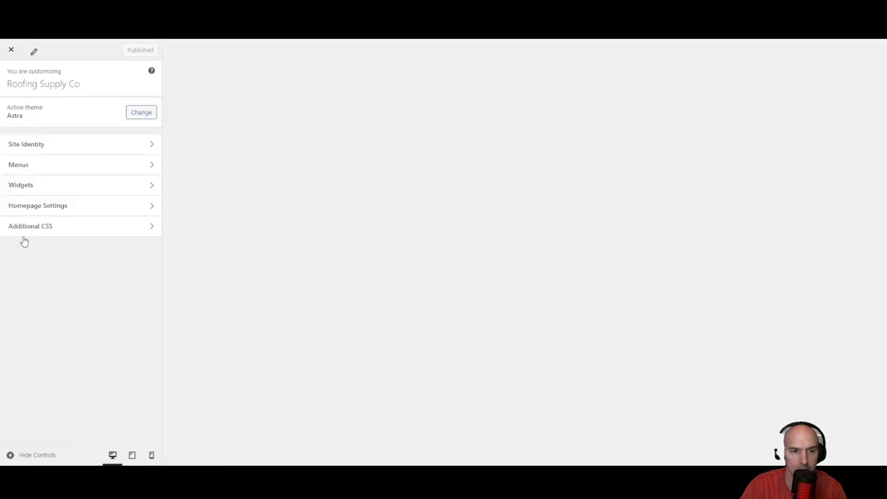
{"action": "left_click", "coordinate": [31, 286]}
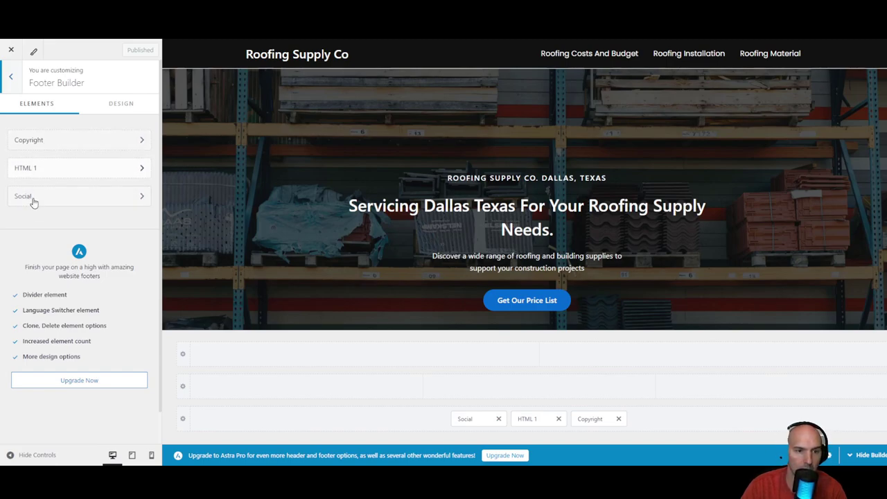
{"action": "left_click", "coordinate": [35, 144]}
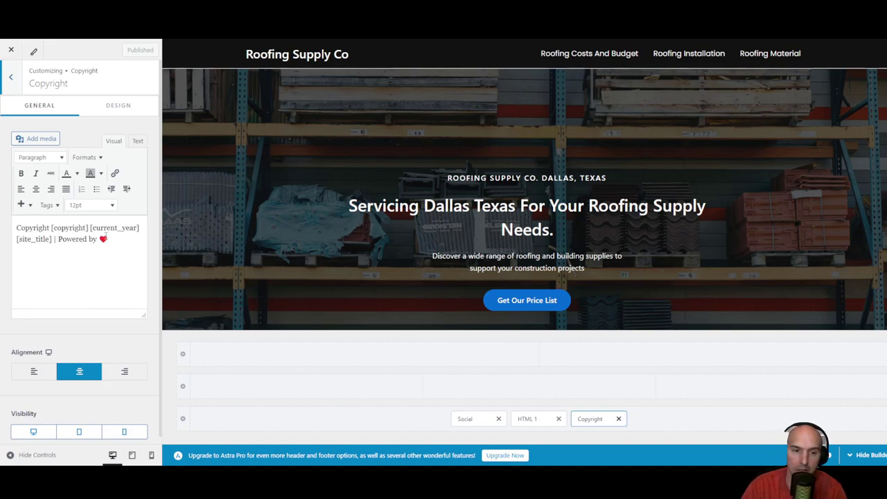
Step: Review the Copyright text's 'Powered by' heart, the addable footer elements, and its design options
{"action": "left_click_drag", "start_coordinate": [97, 240], "coordinate": [118, 242]}
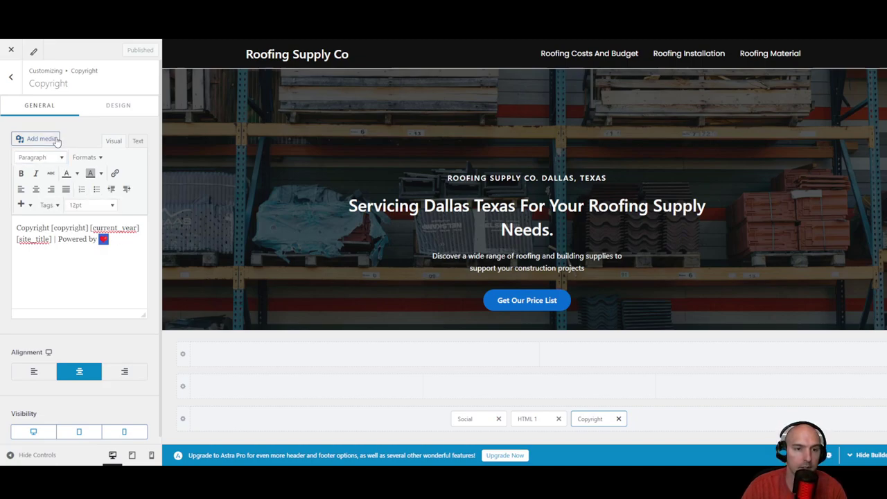
{"action": "left_click", "coordinate": [345, 432]}
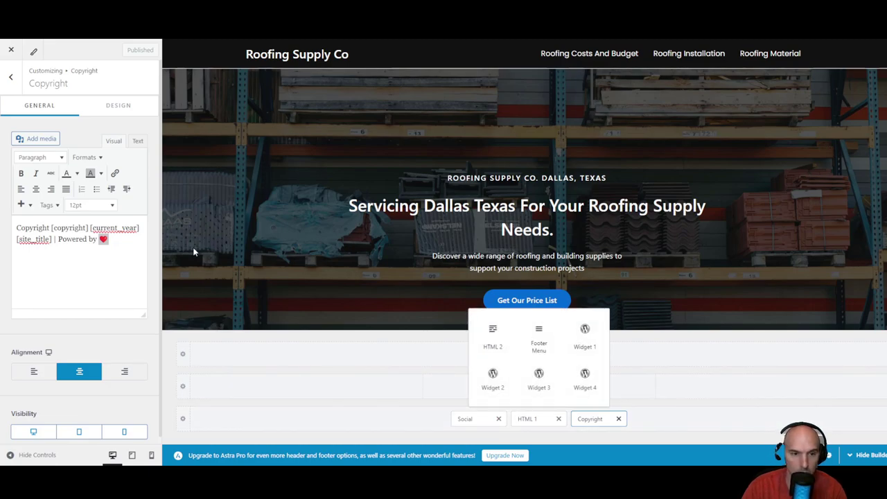
{"action": "left_click", "coordinate": [119, 109]}
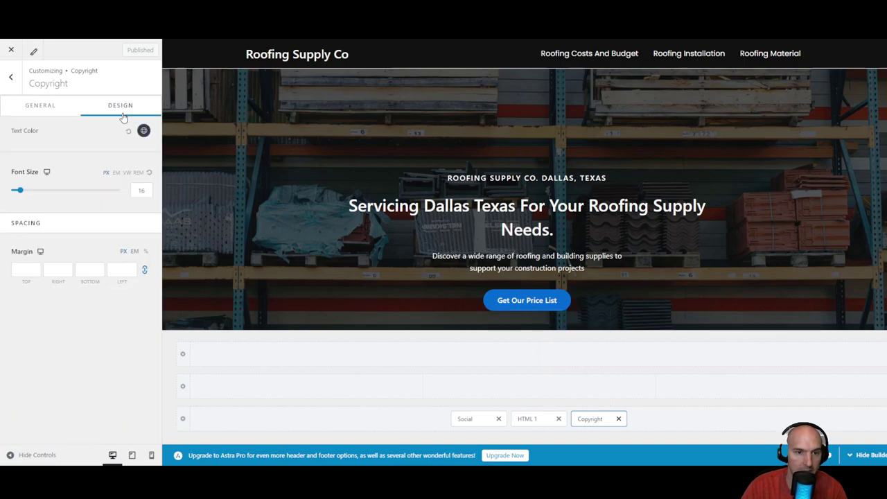
{"action": "left_click", "coordinate": [46, 112]}
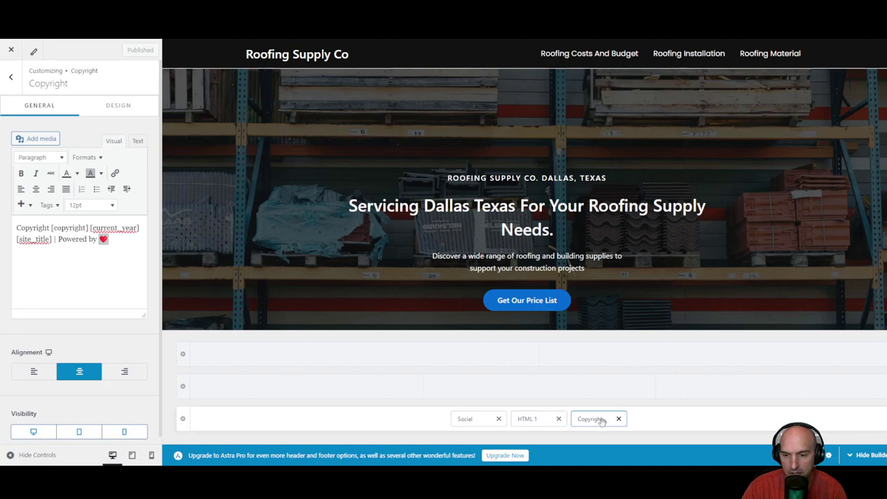
Step: Delete the Twitter social icon and add a Medium icon beside Facebook and Instagram
{"action": "left_click", "coordinate": [473, 419]}
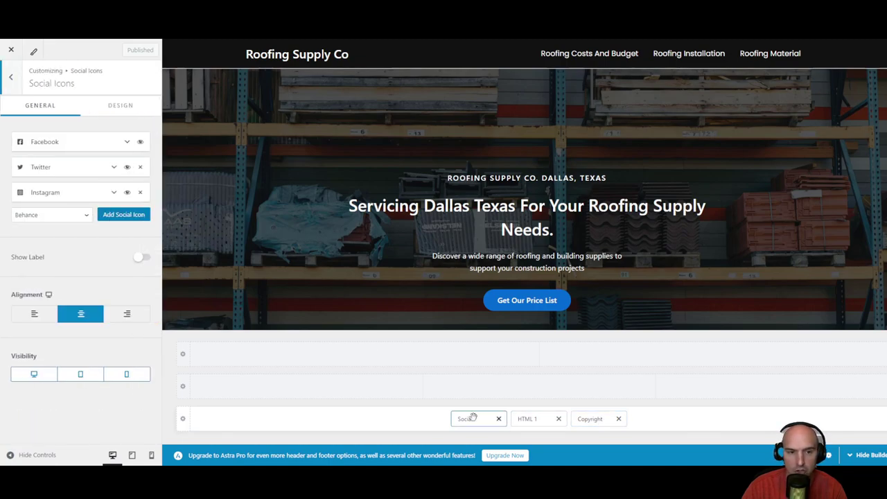
{"action": "left_click", "coordinate": [126, 142]}
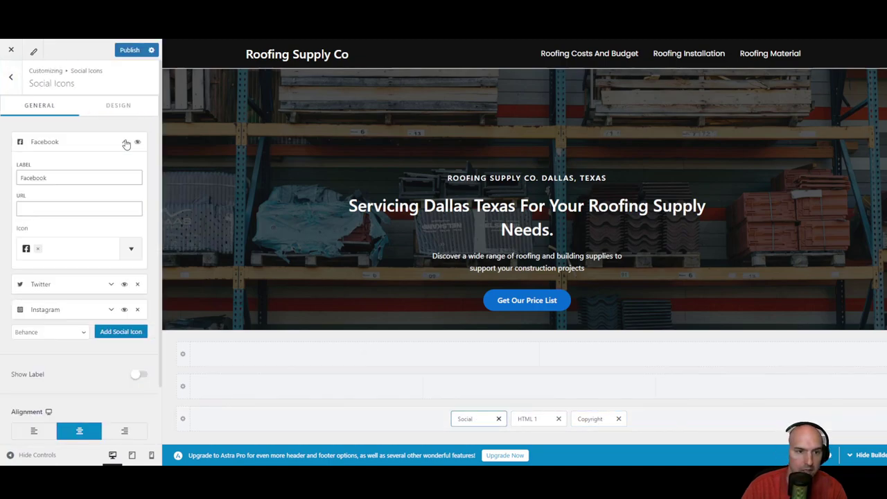
{"action": "left_click", "coordinate": [43, 209]}
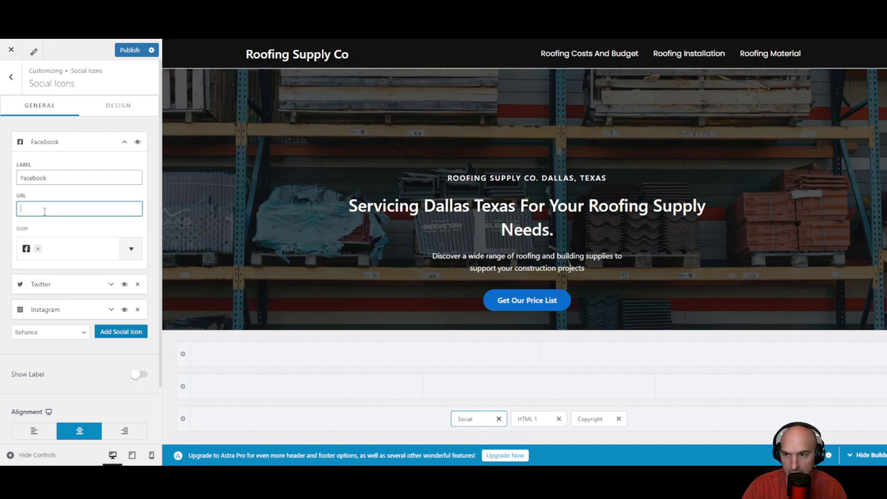
{"action": "left_click", "coordinate": [44, 288]}
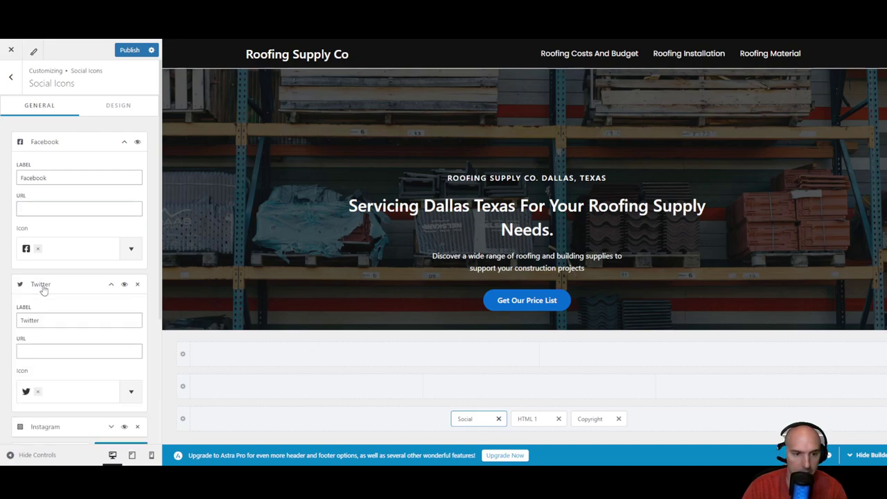
{"action": "left_click", "coordinate": [137, 285]}
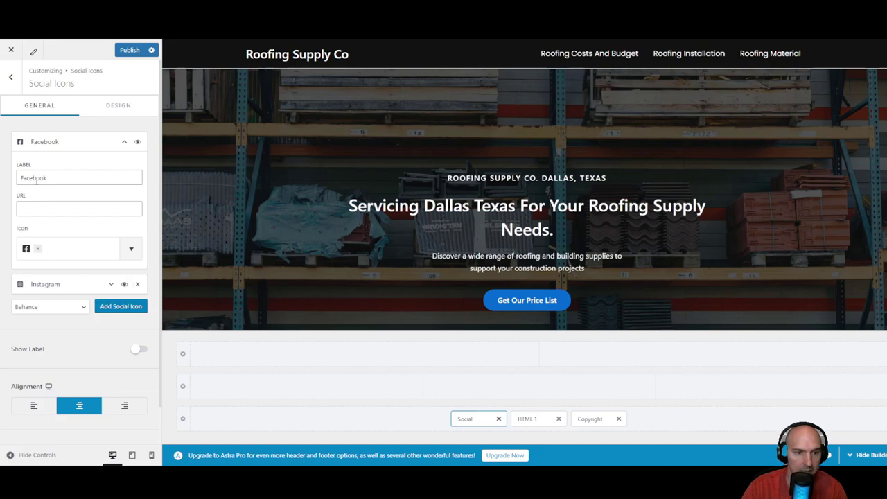
{"action": "left_click", "coordinate": [121, 142]}
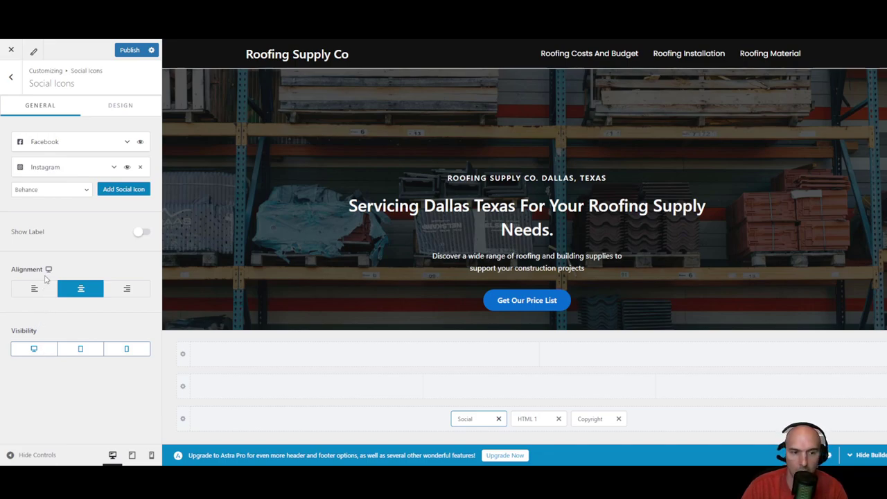
{"action": "key", "text": "m"}
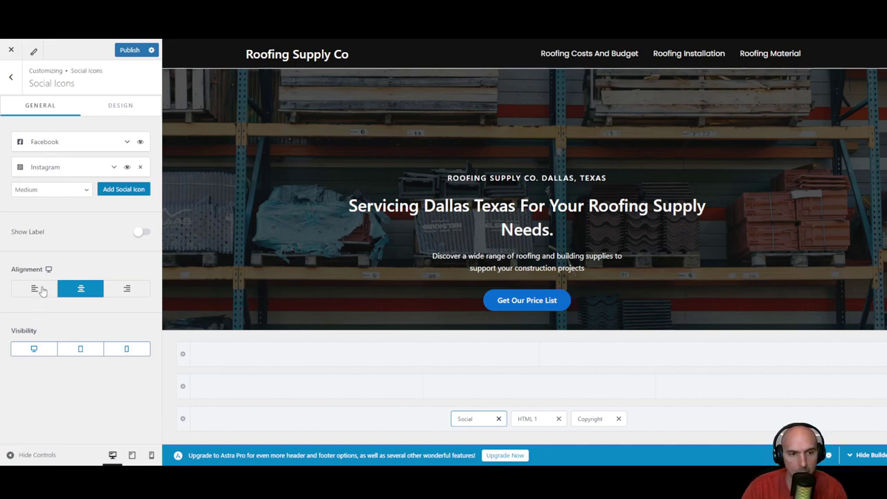
{"action": "left_click", "coordinate": [106, 189]}
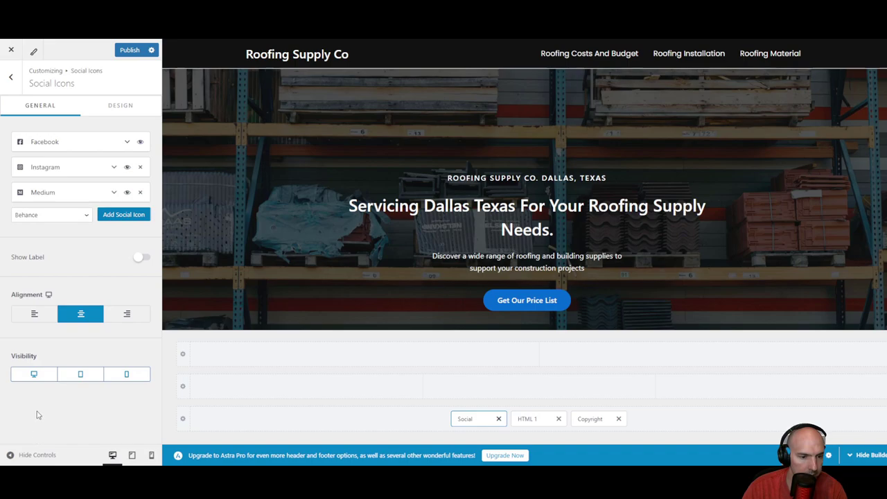
{"action": "left_click", "coordinate": [39, 454]}
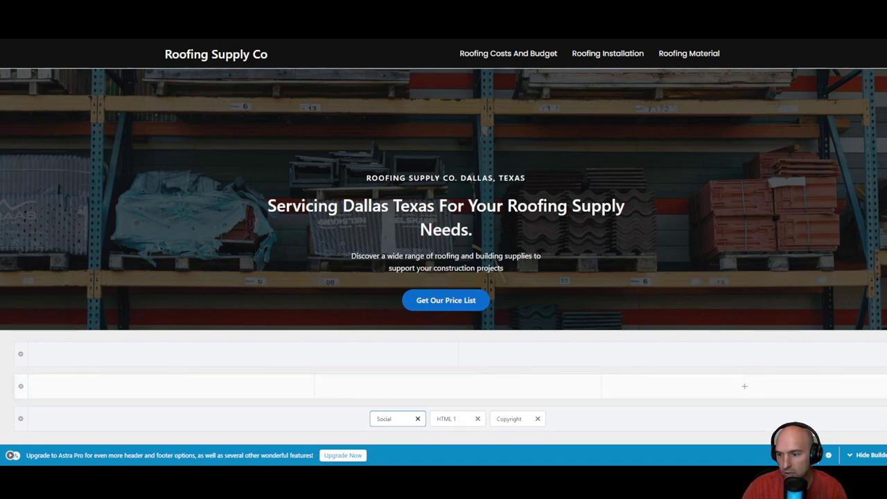
Step: Publish the footer changes and select the Privacy Policy line in the HTML 1 element
{"action": "left_click", "coordinate": [866, 455]}
{"action": "left_click", "coordinate": [866, 455]}
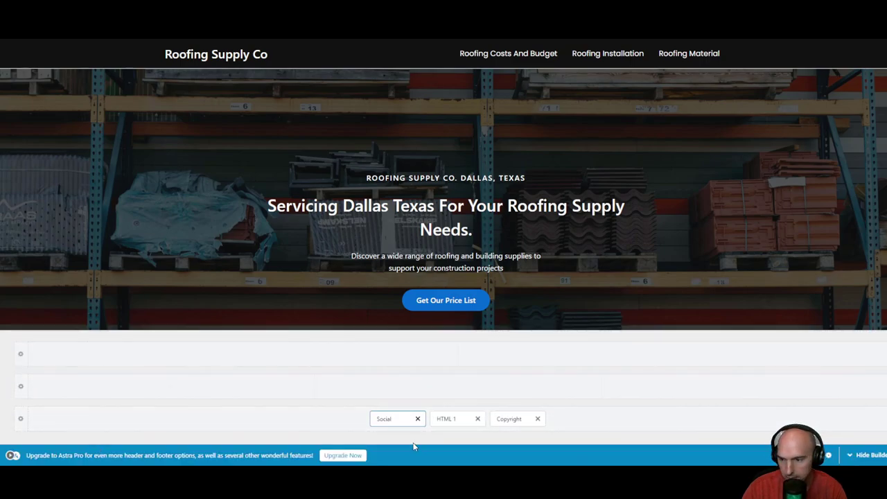
{"action": "left_click", "coordinate": [12, 455]}
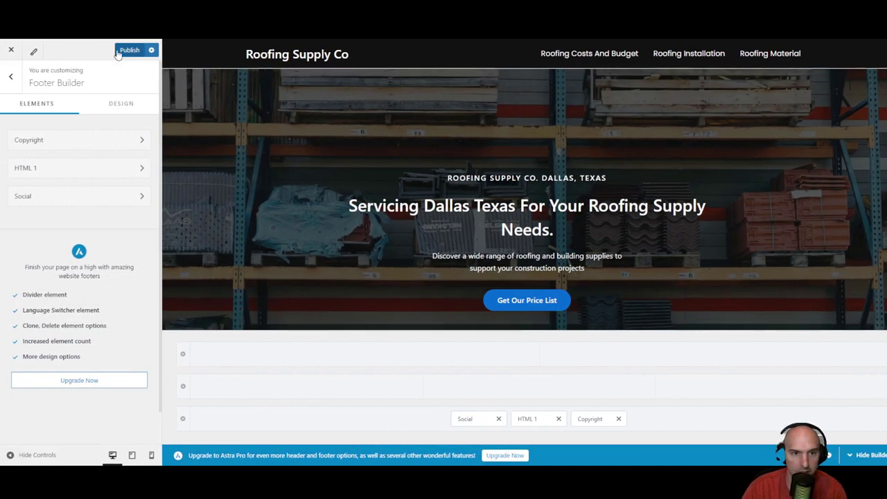
{"action": "left_click", "coordinate": [118, 49]}
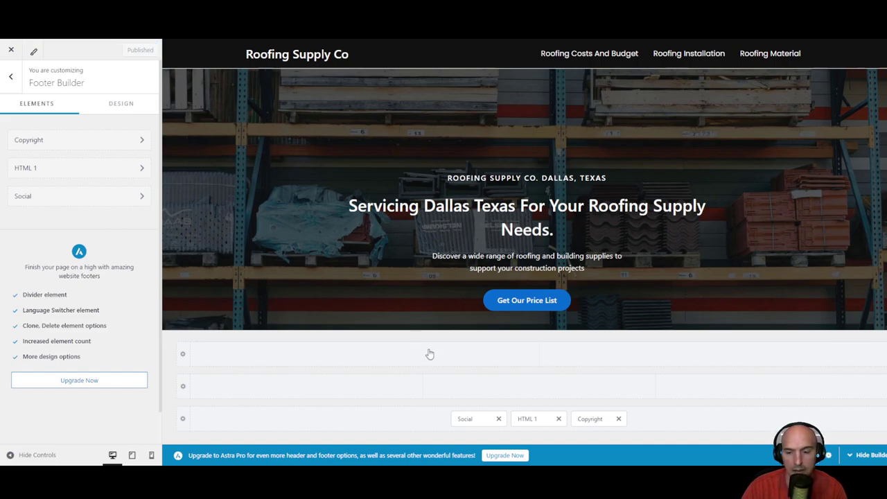
{"action": "left_click", "coordinate": [529, 421]}
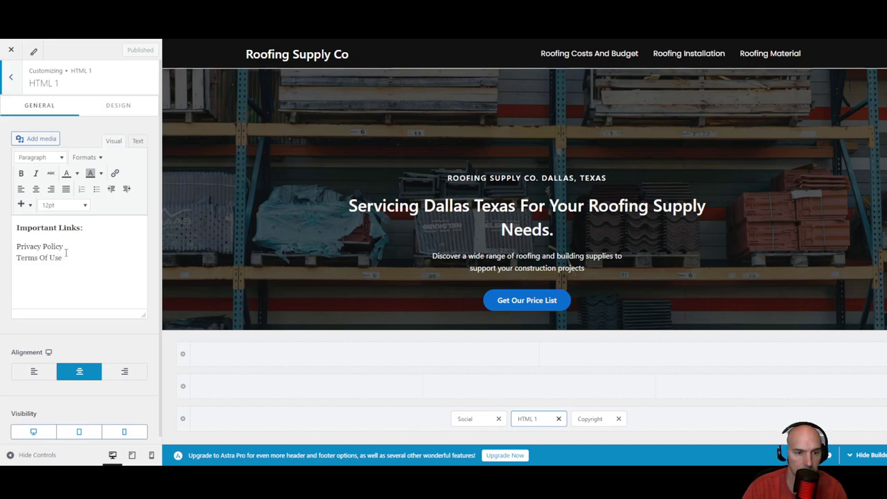
{"action": "left_click_drag", "start_coordinate": [64, 247], "coordinate": [15, 248]}
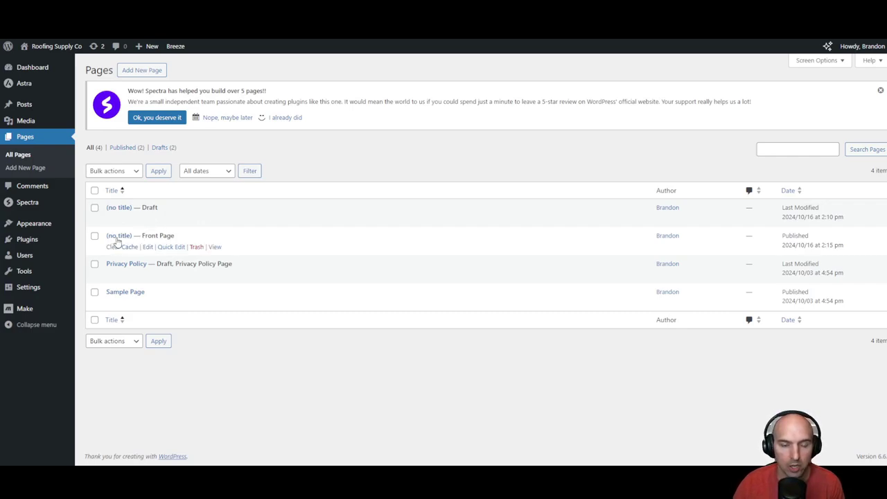
Step: Trash the untitled draft page and open the draft Privacy Policy page to publish it
{"action": "left_click", "coordinate": [147, 248]}
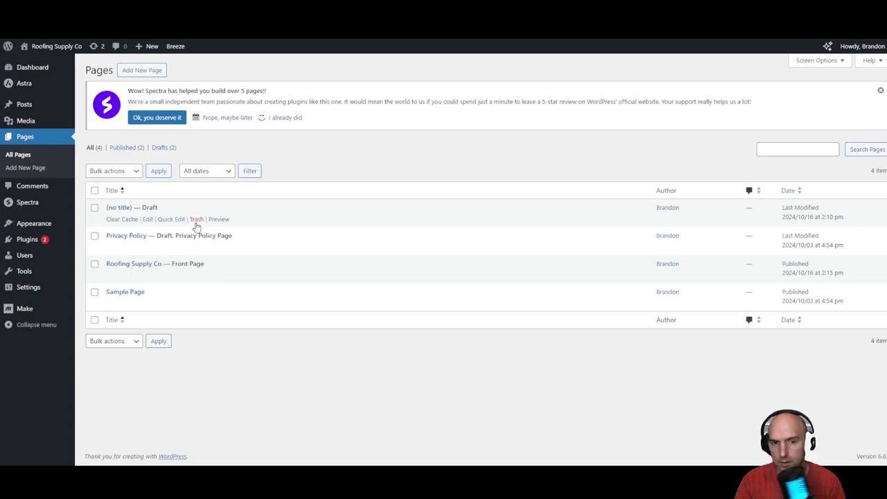
{"action": "left_click", "coordinate": [196, 220]}
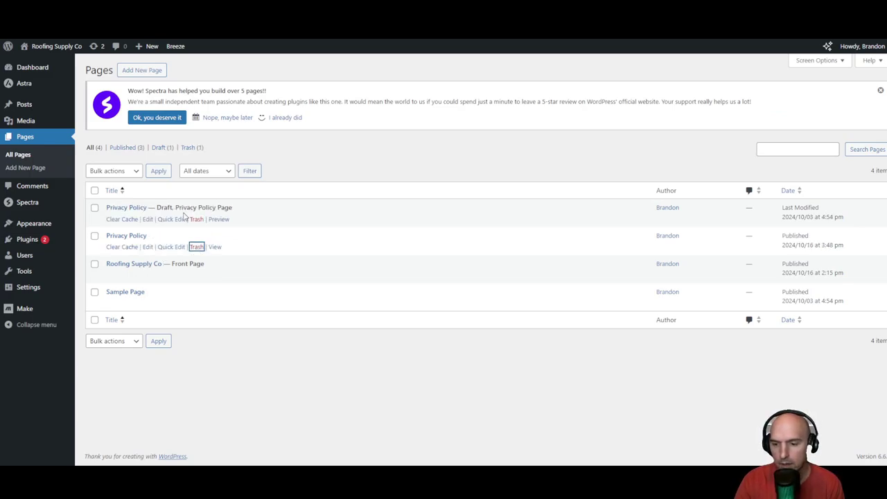
{"action": "left_click", "coordinate": [122, 209]}
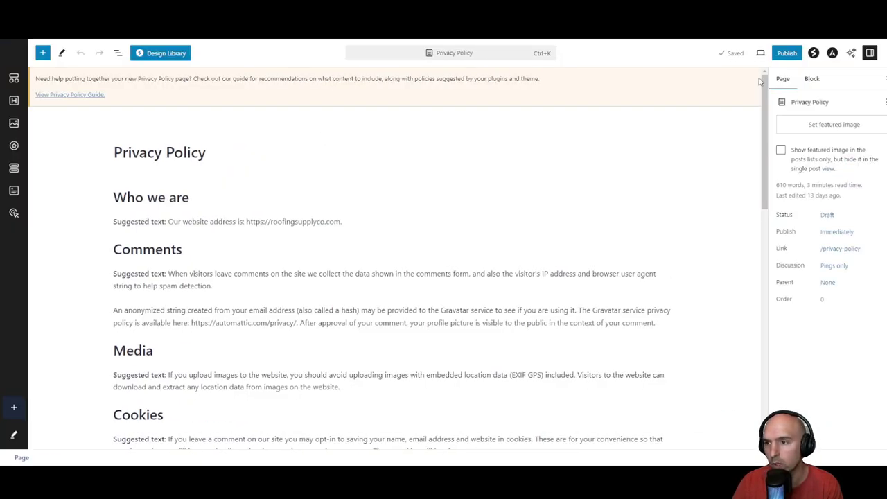
{"action": "left_click", "coordinate": [783, 55]}
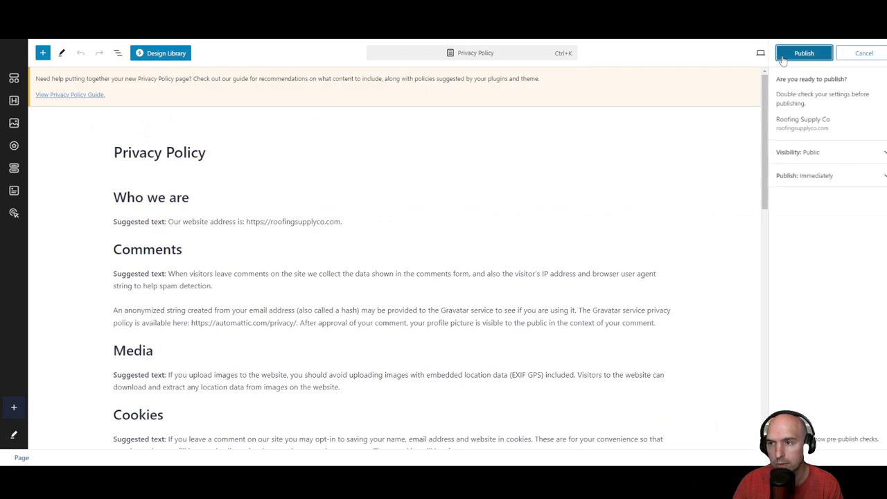
Step: Publish the Privacy Policy page and select the website address in the Who we are section
{"action": "left_click", "coordinate": [784, 59]}
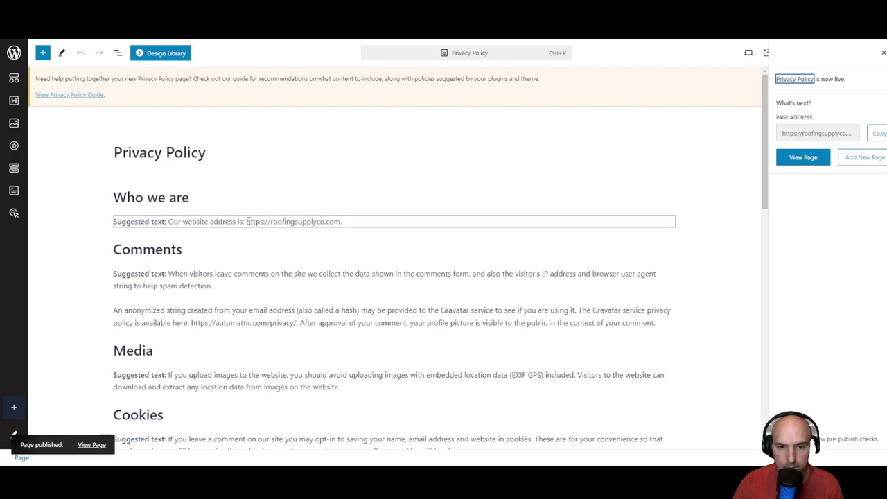
{"action": "left_click_drag", "start_coordinate": [248, 221], "coordinate": [339, 213]}
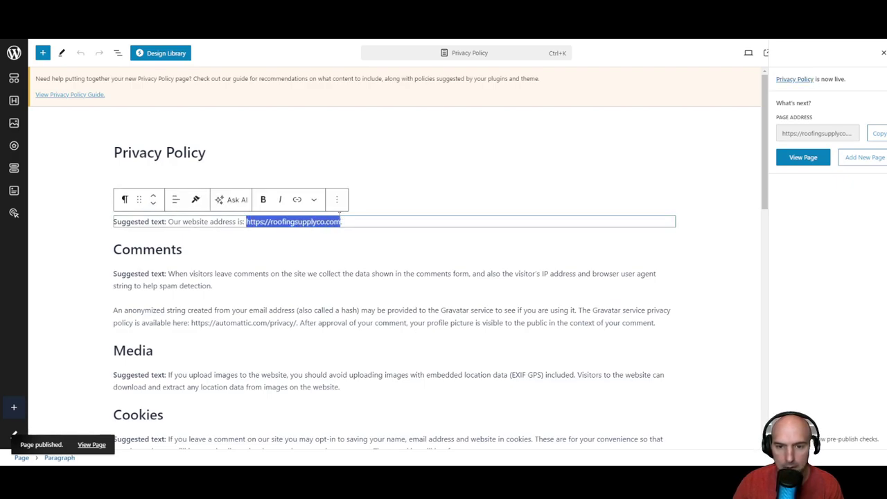
{"action": "left_click", "coordinate": [319, 227]}
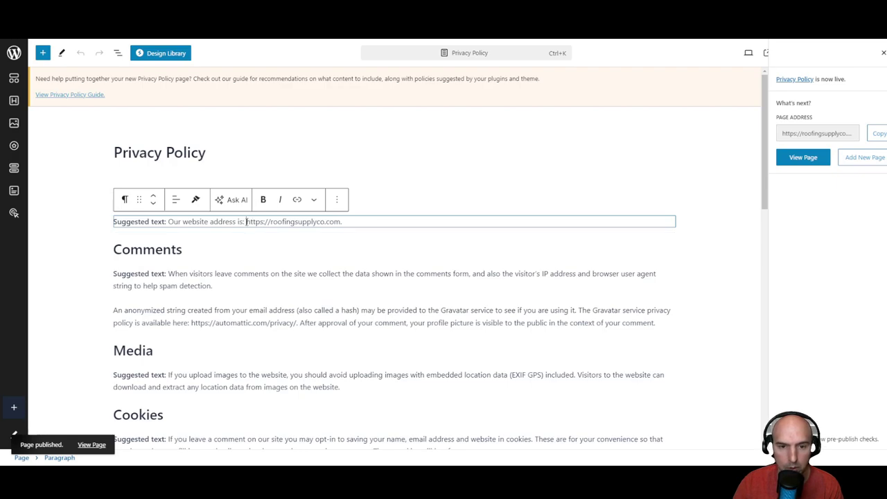
{"action": "left_click_drag", "start_coordinate": [246, 222], "coordinate": [340, 221]}
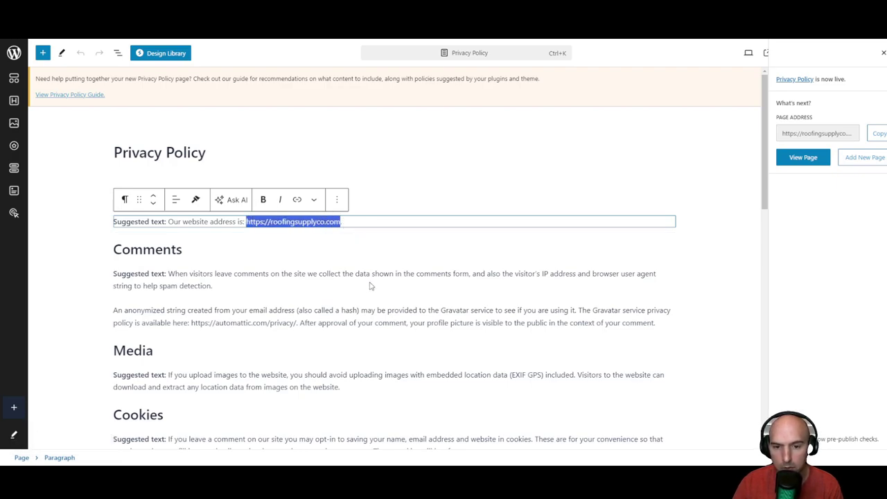
{"action": "left_click_drag", "start_coordinate": [297, 324], "coordinate": [268, 323]}
{"action": "left_click", "coordinate": [192, 323]}
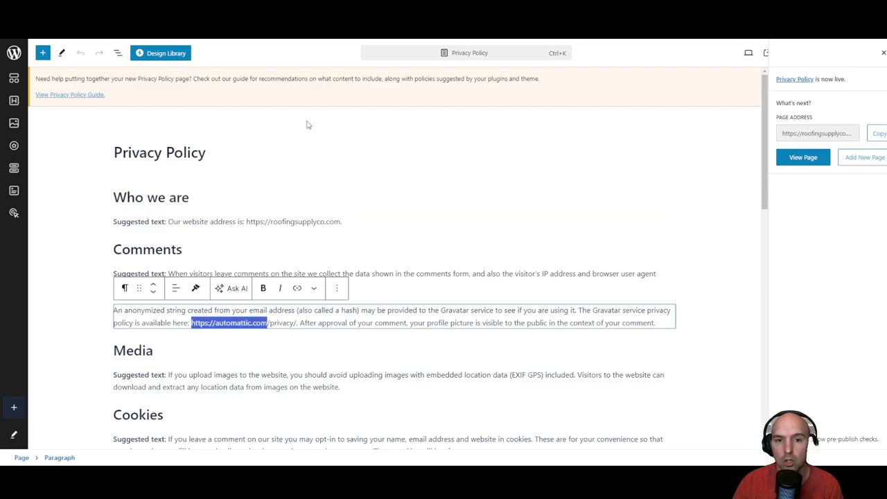
{"action": "key", "text": "ctrl+k"}
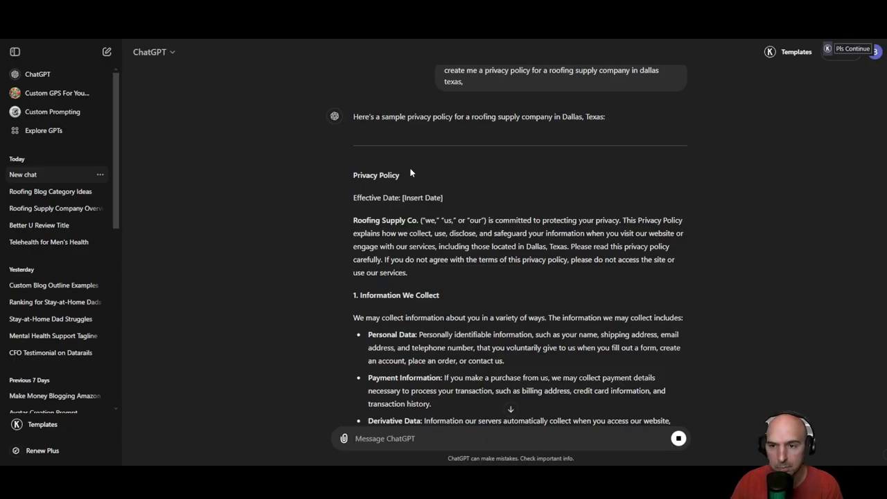
Step: Select ChatGPT's Dallas roofing supply privacy policy, from its Privacy Policy heading down
{"action": "scroll", "coordinate": [402, 199], "scroll_direction": "down", "scroll_amount": 4}
{"action": "scroll", "coordinate": [409, 203], "scroll_direction": "up", "scroll_amount": 1}
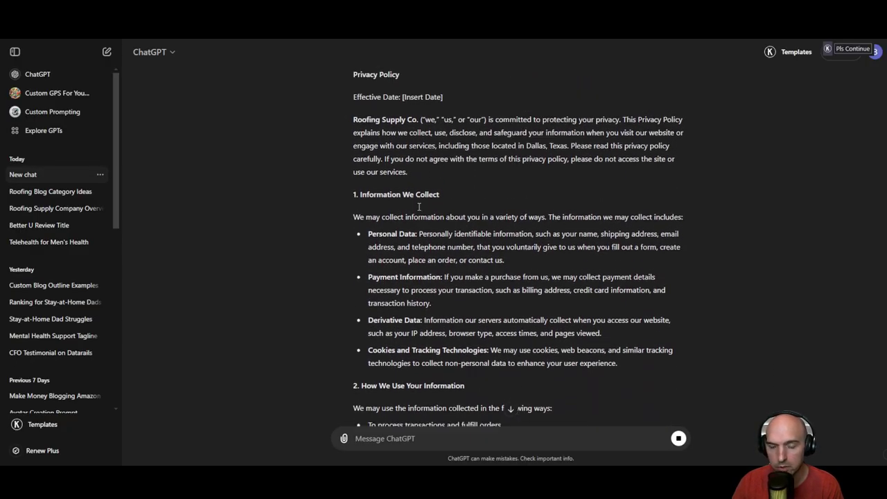
{"action": "scroll", "coordinate": [416, 205], "scroll_direction": "down", "scroll_amount": 3}
{"action": "scroll", "coordinate": [418, 205], "scroll_direction": "up", "scroll_amount": 3}
{"action": "scroll", "coordinate": [419, 205], "scroll_direction": "up", "scroll_amount": 2}
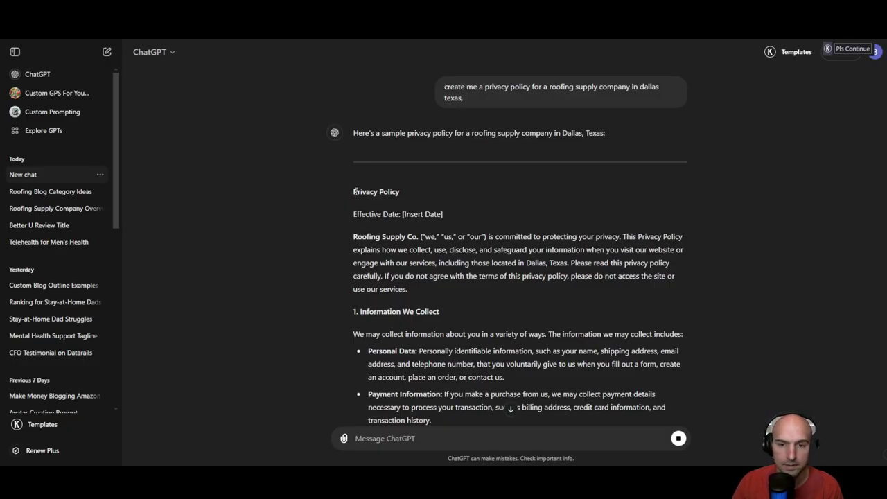
{"action": "left_click_drag", "start_coordinate": [351, 191], "coordinate": [498, 330]}
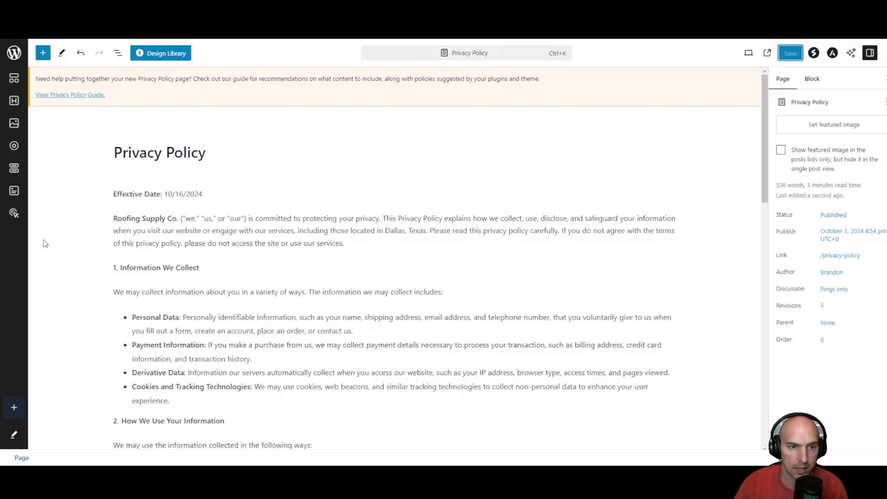
Step: Link the footer's Privacy Policy text to the privacy-policy page
{"action": "scroll", "coordinate": [185, 138], "scroll_direction": "down", "scroll_amount": 5}
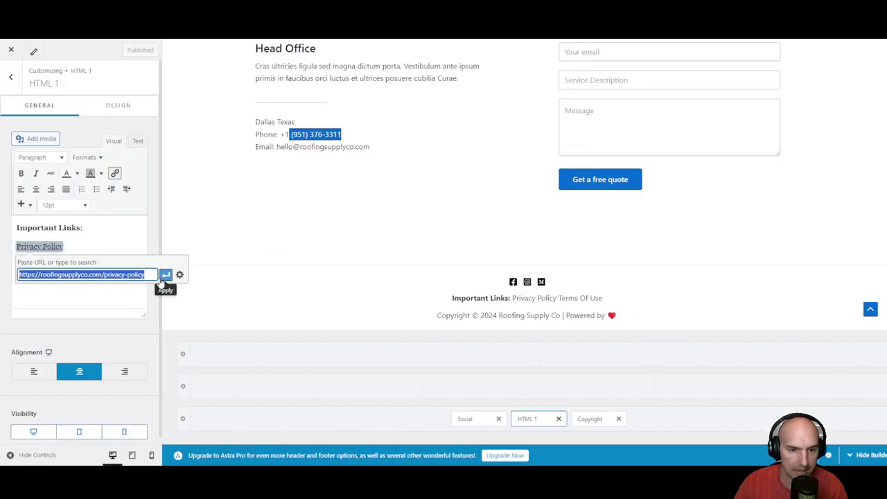
{"action": "left_click", "coordinate": [166, 274]}
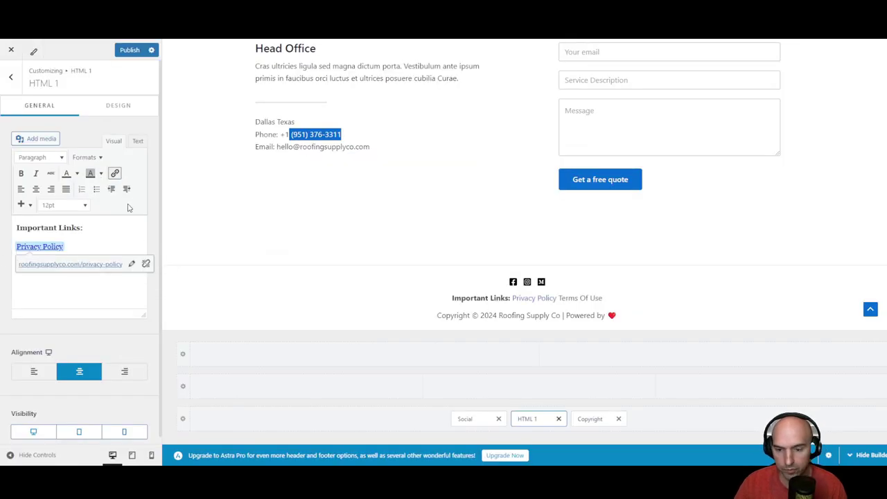
{"action": "left_click", "coordinate": [115, 228]}
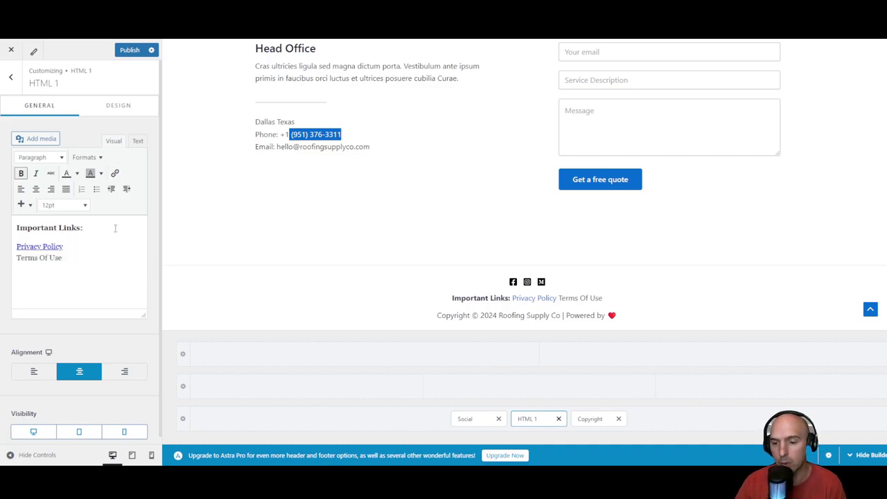
Step: Link the footer's Terms Of Use text to /terms-of-use and publish the footer changes
{"action": "left_click_drag", "start_coordinate": [104, 257], "coordinate": [16, 258]}
{"action": "key", "text": "ctrl+k"}
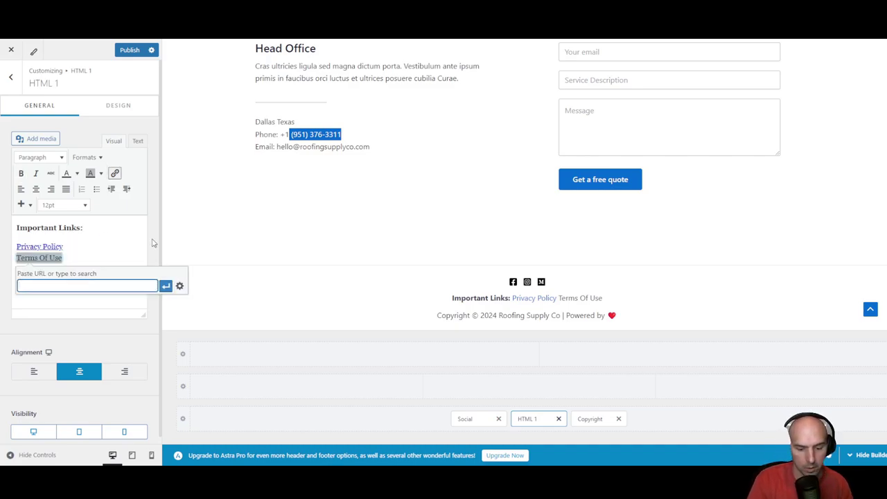
{"action": "type", "text": "https://roofingsupplyco.com/privacy-policy"}
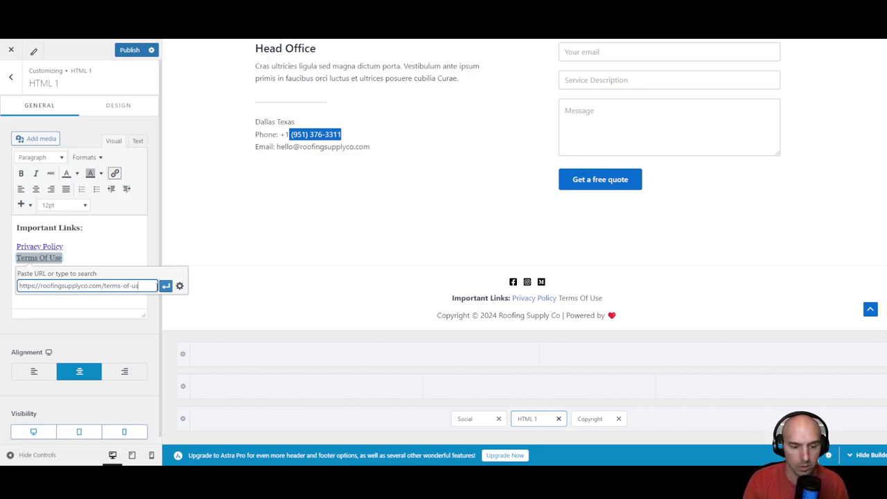
{"action": "left_click", "coordinate": [165, 285]}
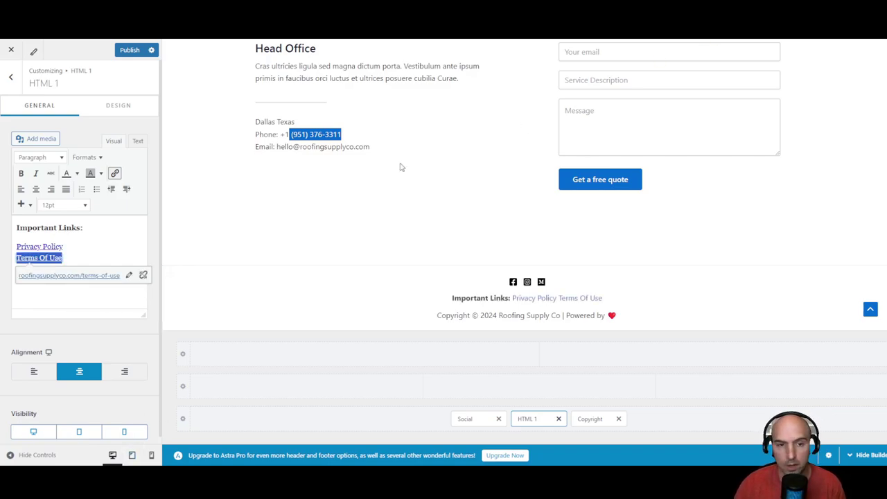
{"action": "left_click", "coordinate": [125, 49]}
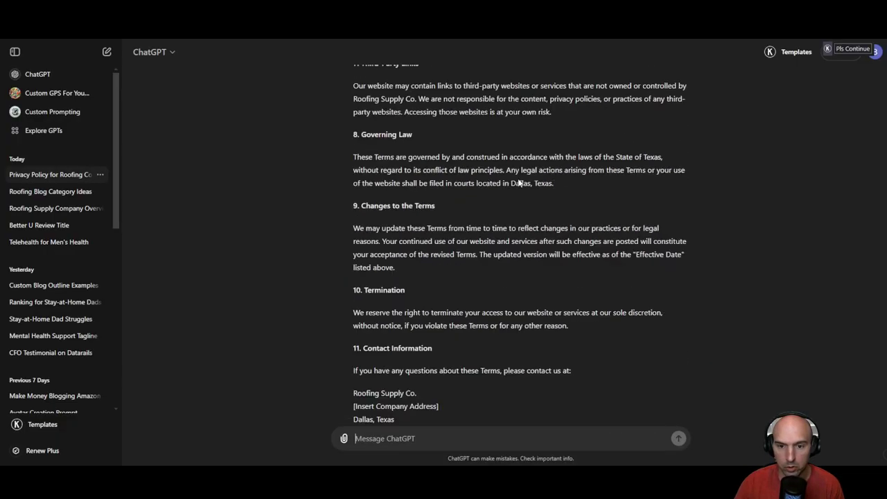
Step: Select ChatGPT's whole Terms of Use reply, then place the cursor in the empty Terms Of Use page
{"action": "scroll", "coordinate": [521, 216], "scroll_direction": "up", "scroll_amount": 15}
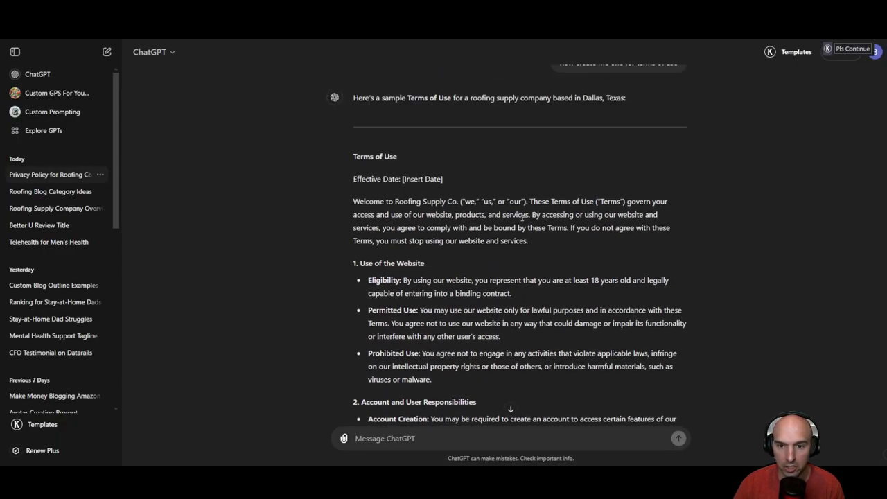
{"action": "scroll", "coordinate": [522, 217], "scroll_direction": "up", "scroll_amount": 1}
{"action": "left_click_drag", "start_coordinate": [353, 204], "coordinate": [483, 331]}
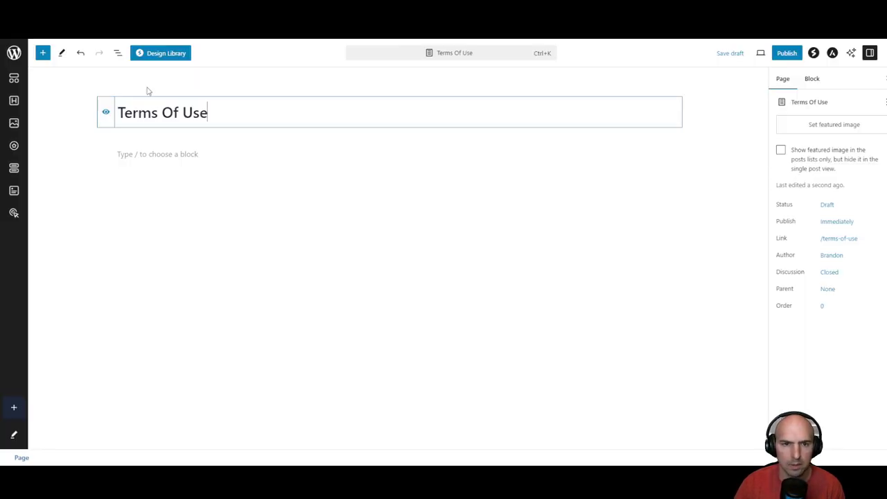
{"action": "left_click", "coordinate": [139, 156]}
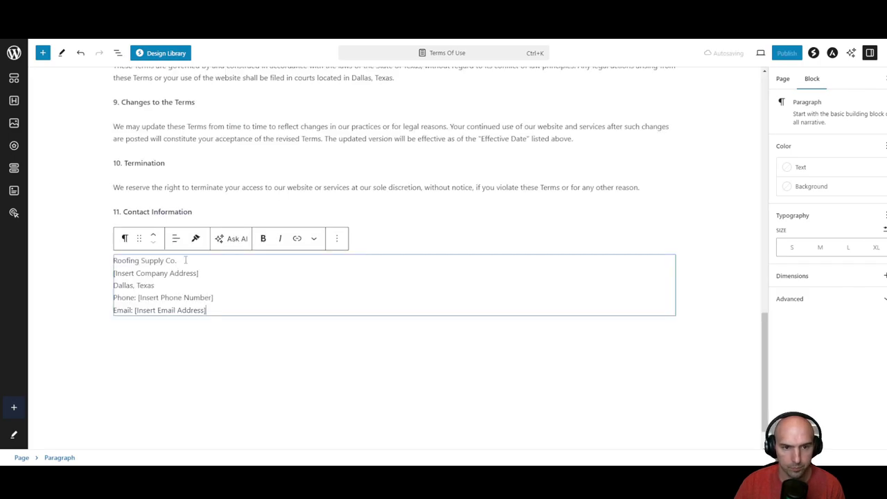
Step: Paste the terms, Effective Date through section 11 Contact Information, into the Terms Of Use page
{"action": "key", "text": "ctrl+v"}
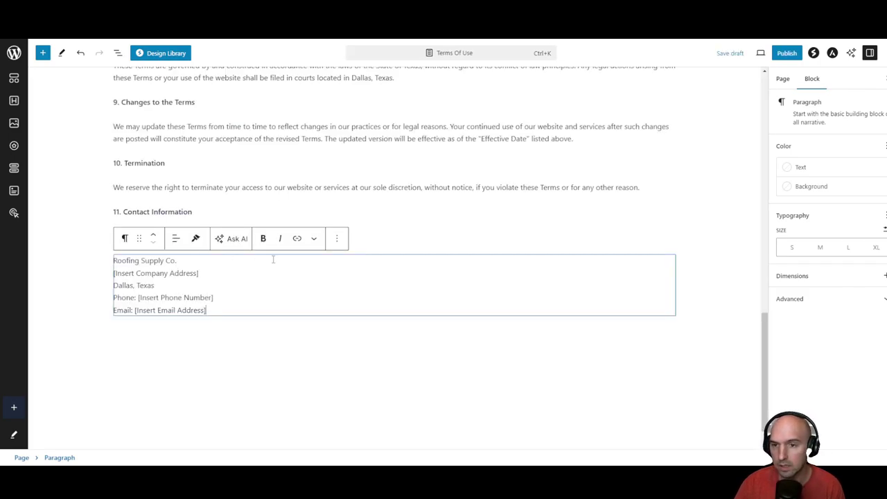
{"action": "scroll", "coordinate": [273, 259], "scroll_direction": "up", "scroll_amount": 20}
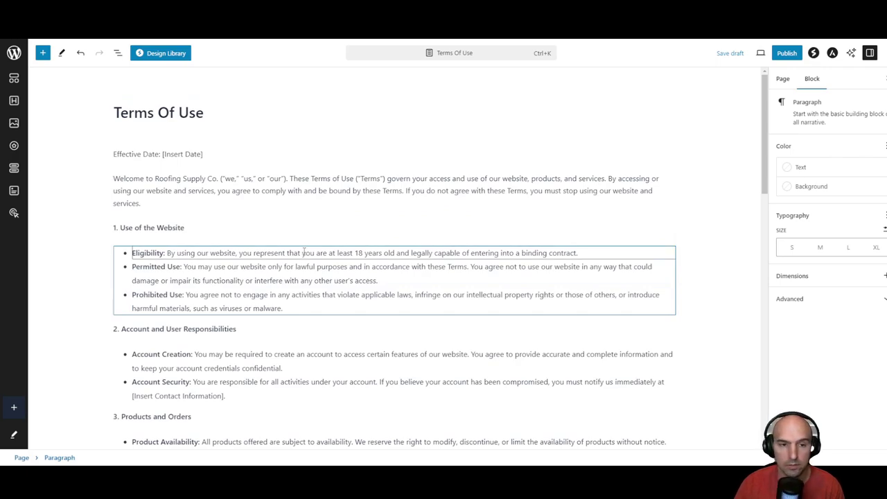
{"action": "scroll", "coordinate": [303, 252], "scroll_direction": "down", "scroll_amount": 10}
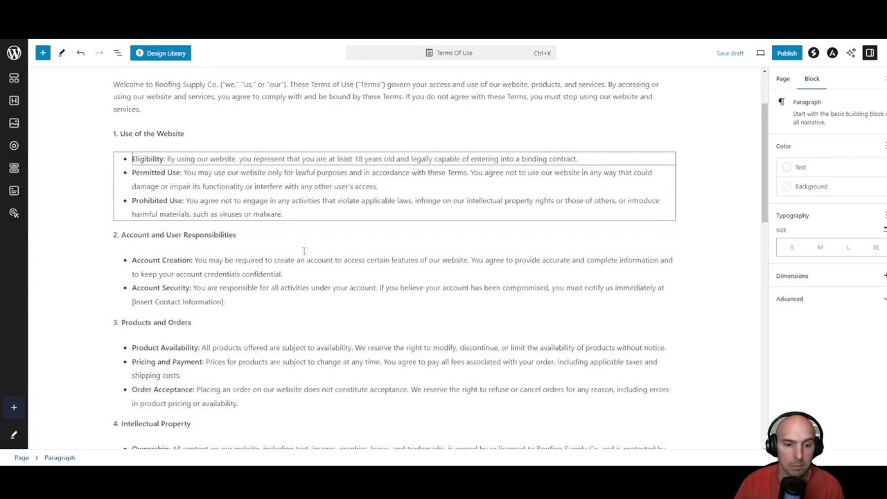
{"action": "scroll", "coordinate": [304, 252], "scroll_direction": "down", "scroll_amount": 3}
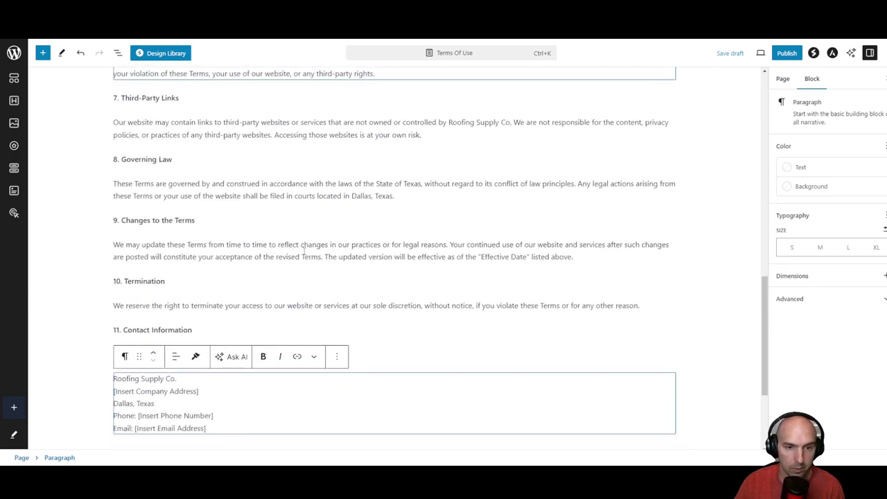